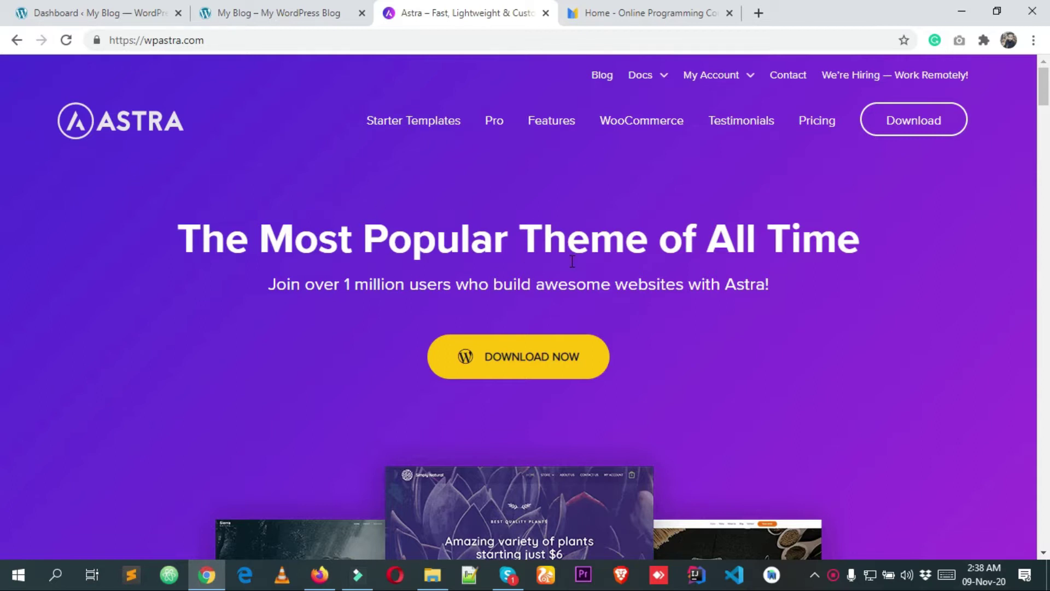
Open the Starter Templates gallery on the Astra website.
scroll(1, 96, down, 10)
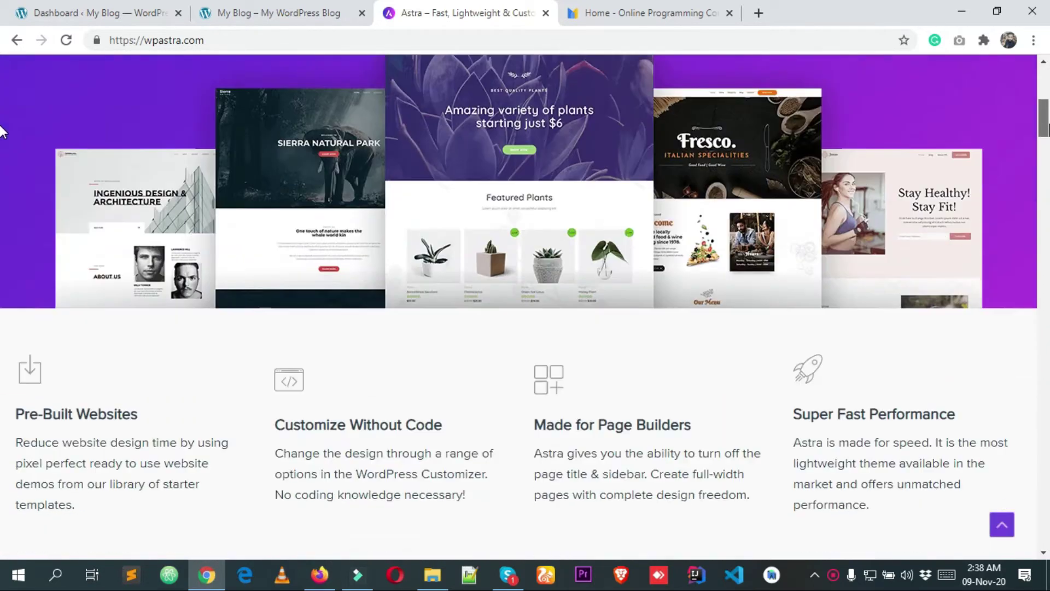
scroll(2, 143, down, 15)
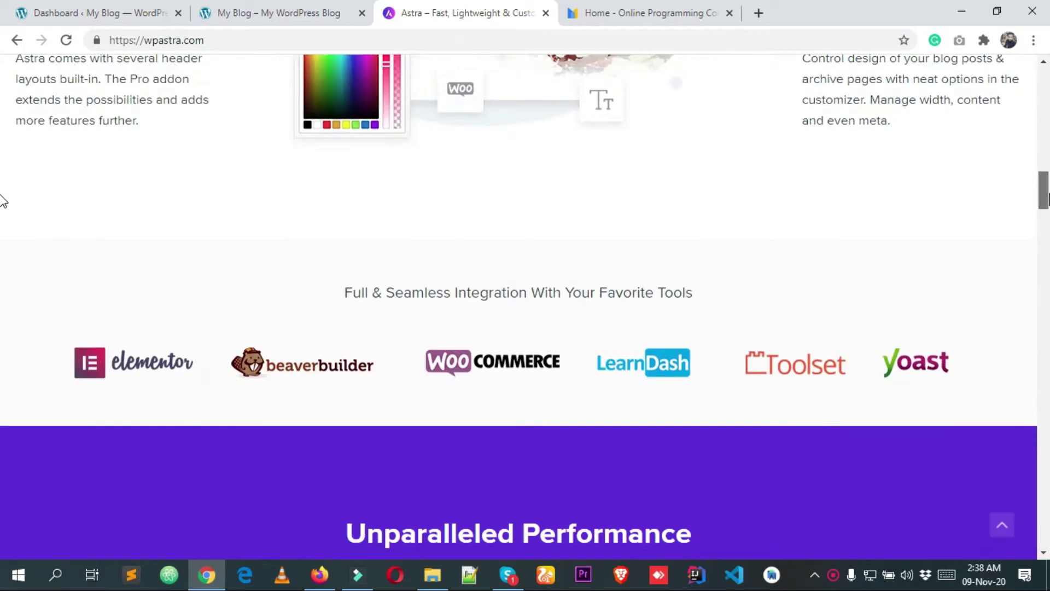
scroll(1, 268, down, 9)
scroll(1, 305, up, 20)
scroll(2, 102, up, 3)
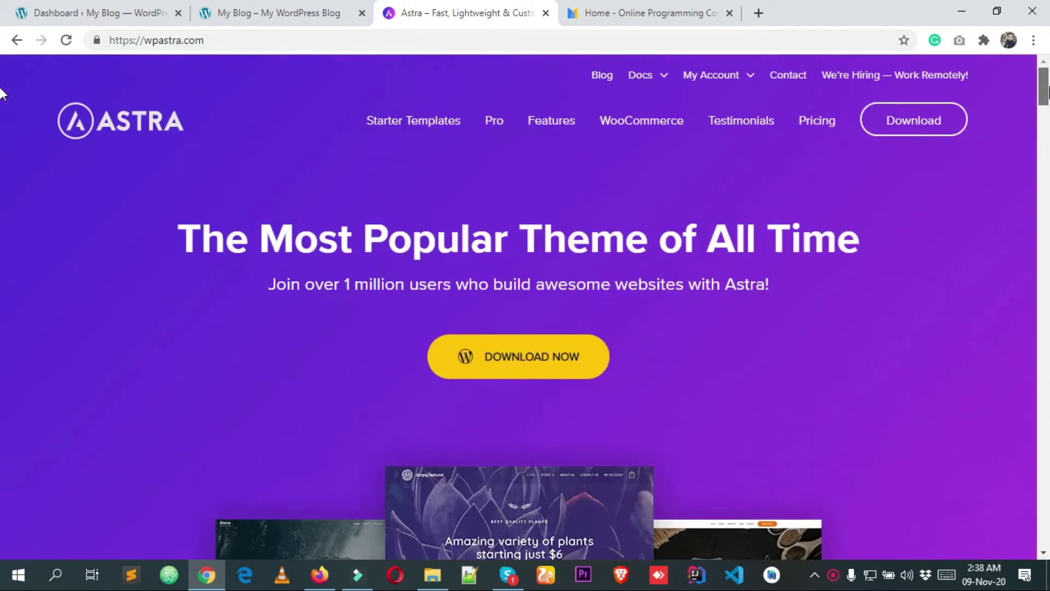
scroll(2, 93, down, 15)
scroll(2, 255, up, 15)
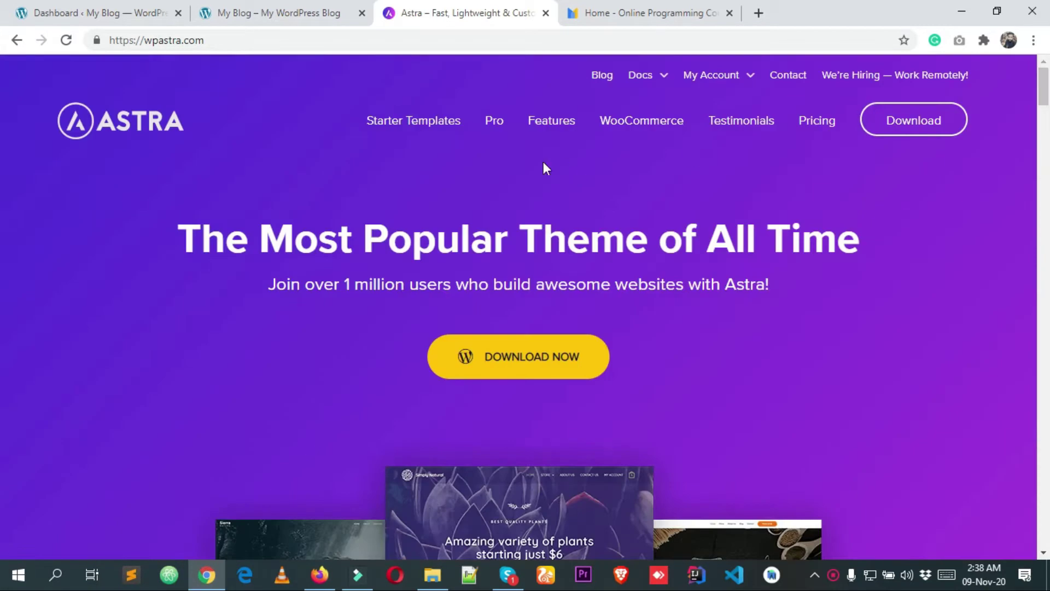
click(403, 121)
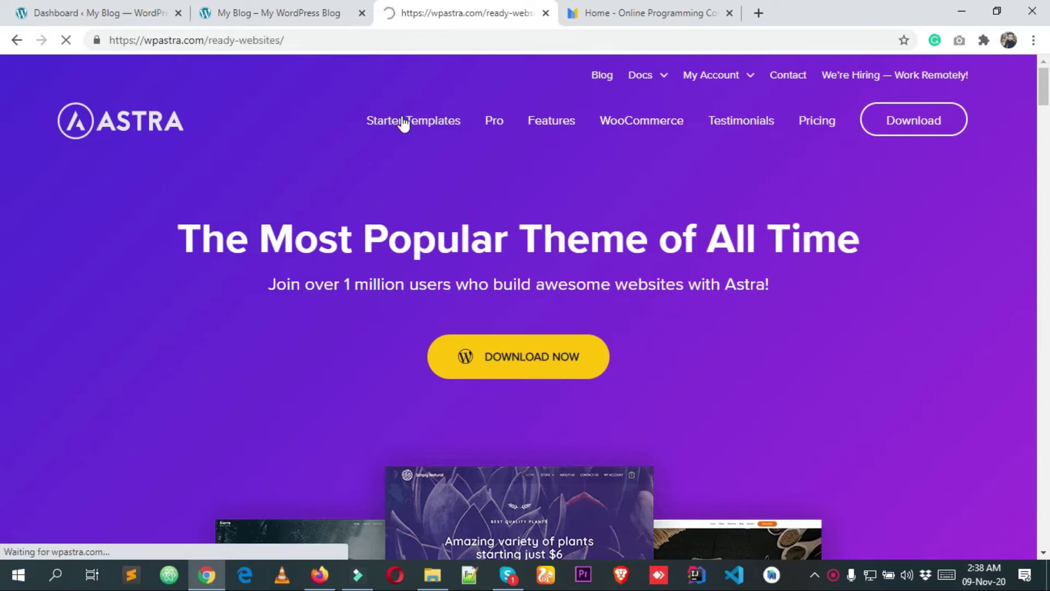
Browse the Elementor templates, then switch to the 'Home - Online Programming Course' demo tab.
scroll(504, 198, down, 6)
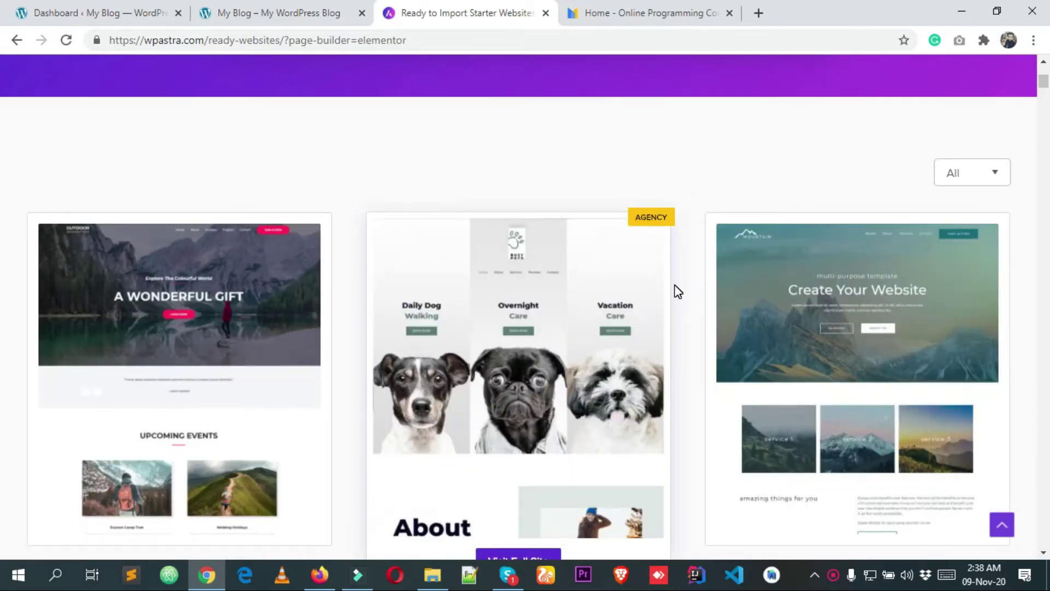
scroll(674, 285, down, 20)
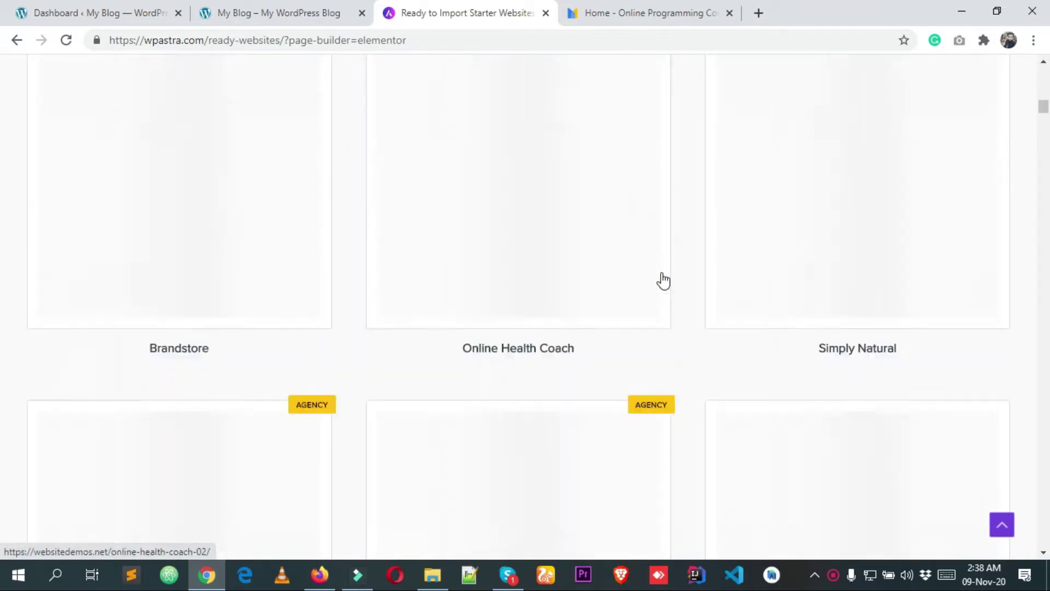
scroll(544, 258, up, 20)
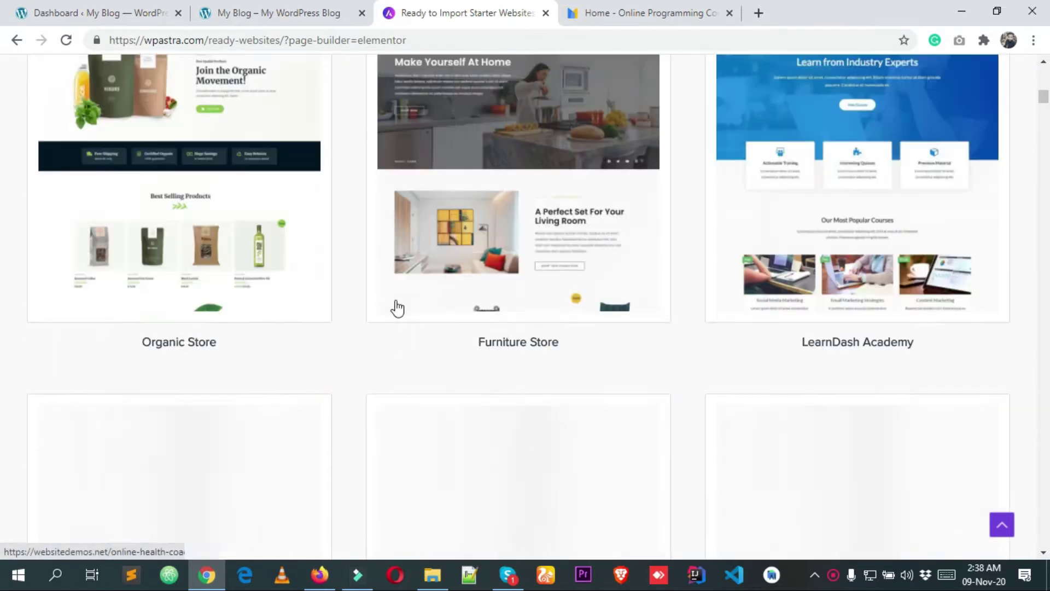
scroll(844, 258, up, 4)
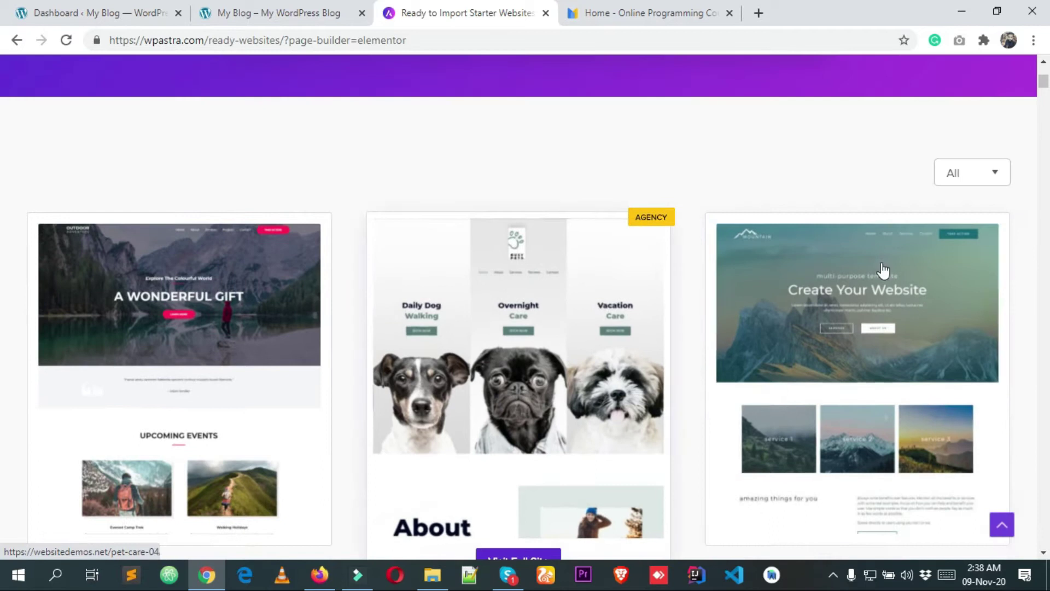
scroll(826, 291, down, 8)
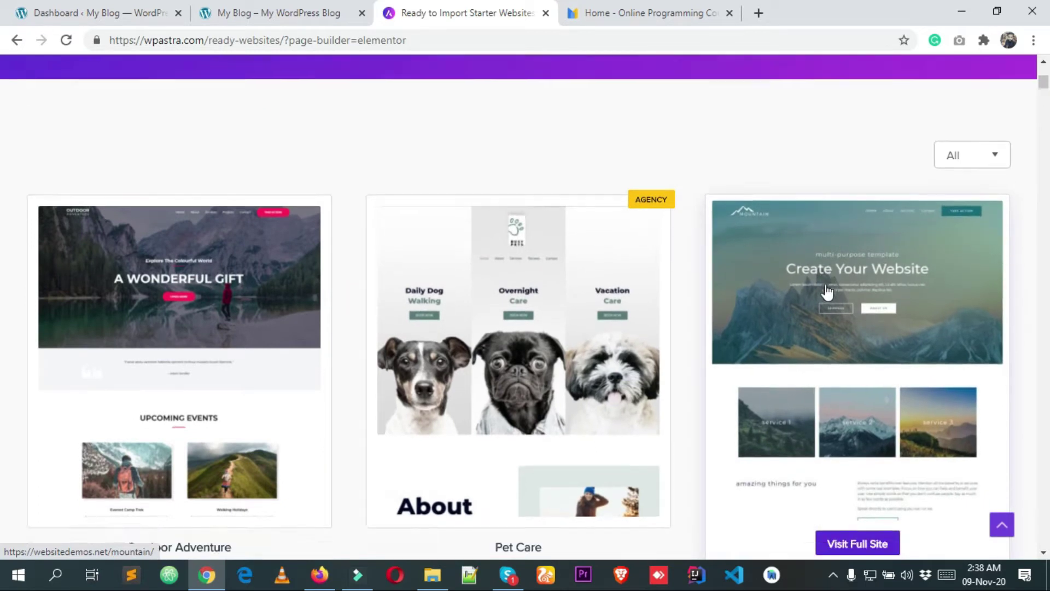
scroll(644, 266, down, 5)
scroll(487, 270, down, 6)
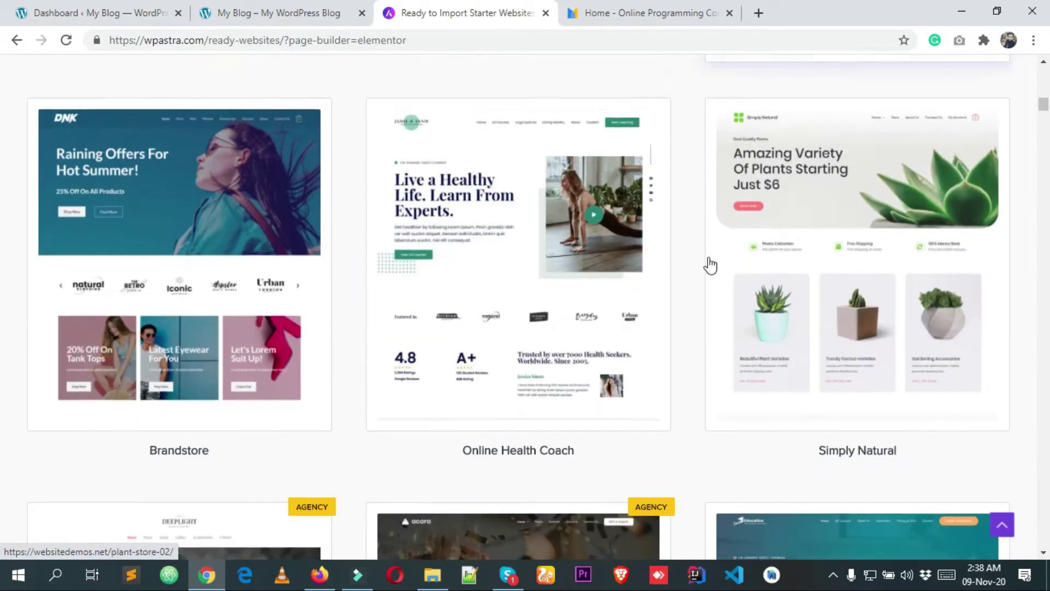
scroll(552, 247, down, 6)
click(682, 8)
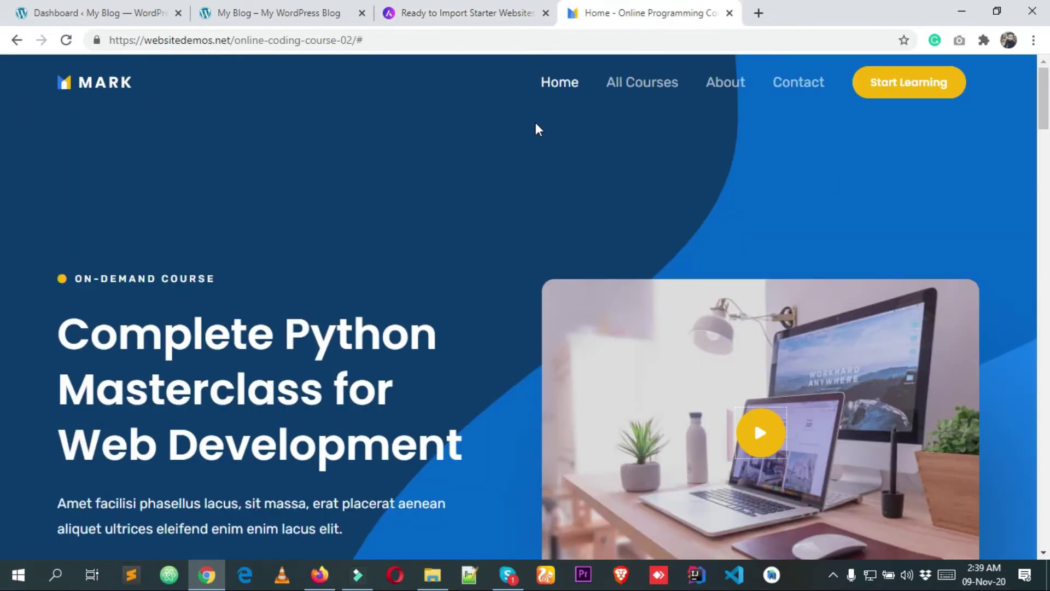
scroll(828, 298, down, 6)
scroll(823, 355, up, 6)
Switch to the My Blog tab and reach Appearance > Themes through the admin Dashboard.
click(463, 8)
click(349, 7)
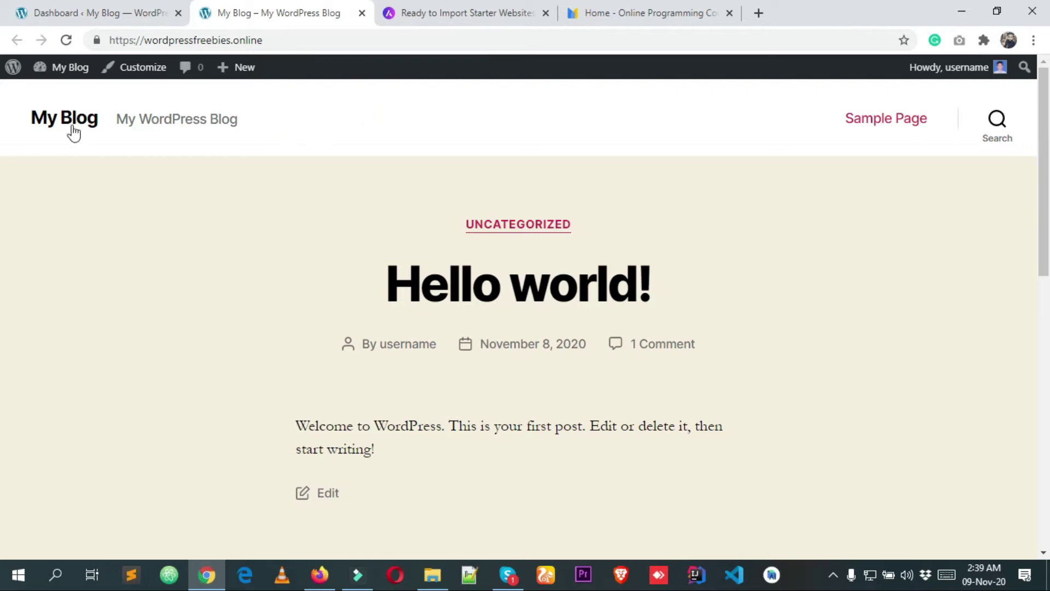
mouse_move(64, 81)
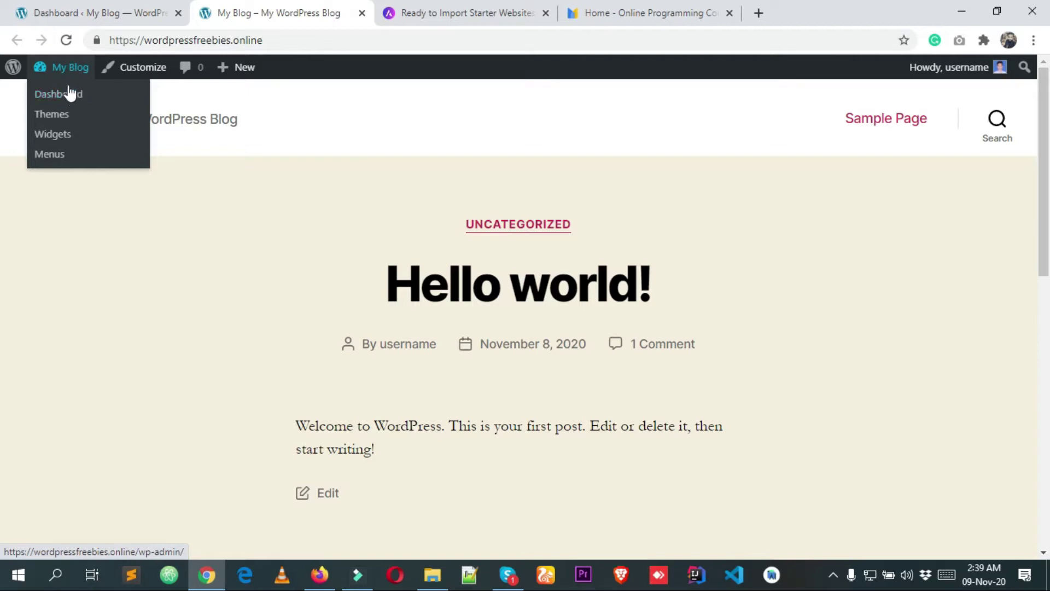
click(70, 96)
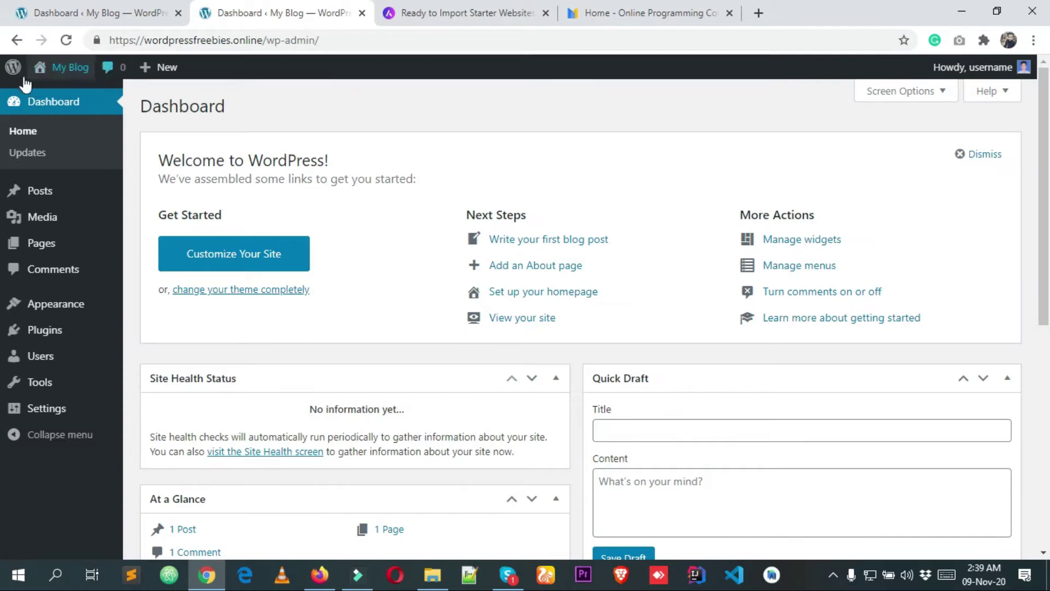
mouse_move(57, 77)
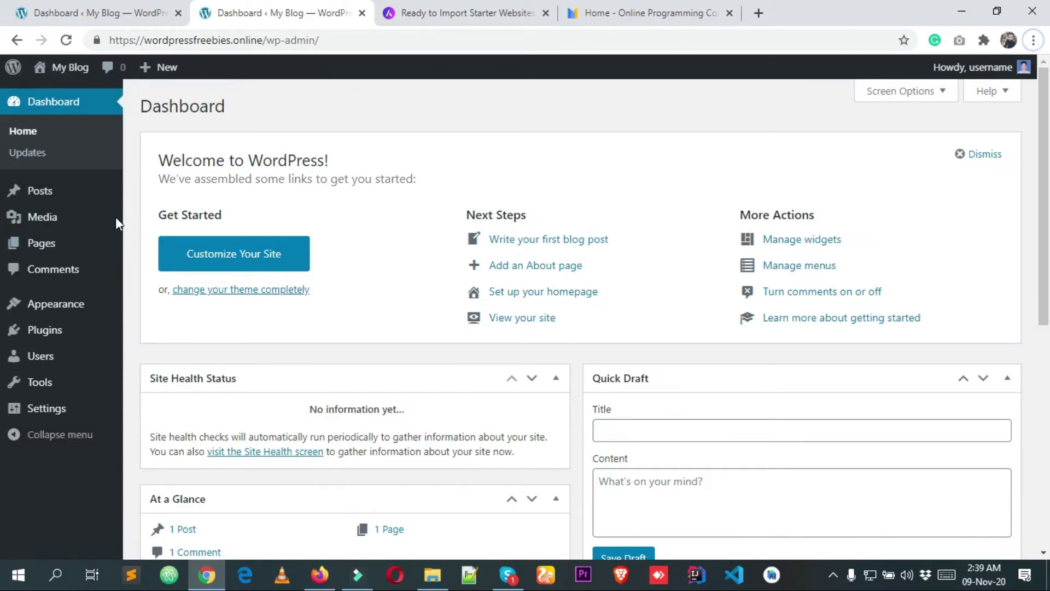
click(63, 308)
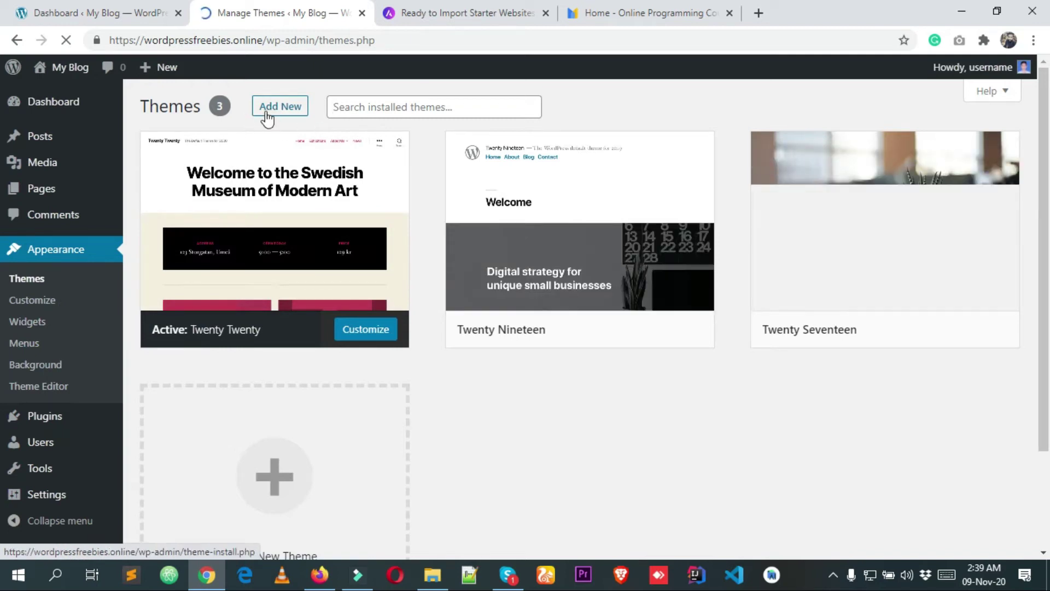
Search the theme directory for 'astra' and install the Astra theme.
click(293, 111)
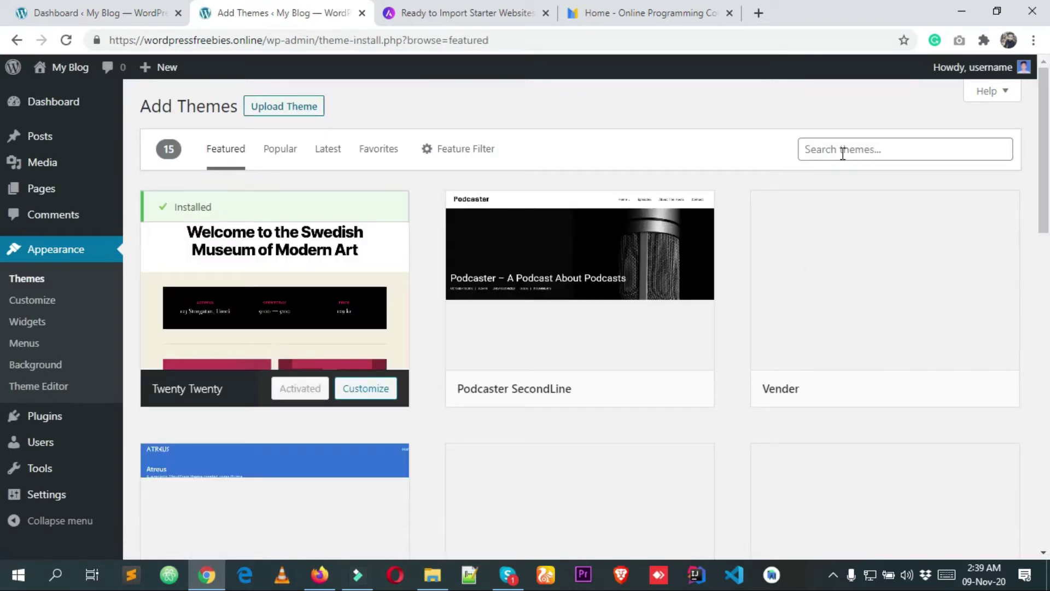
click(842, 147)
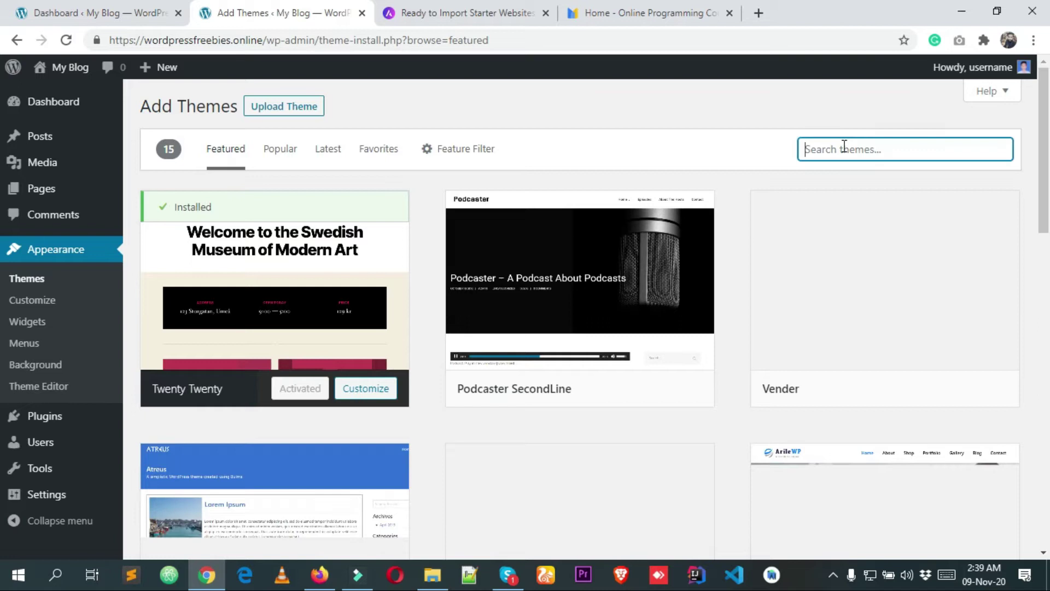
text(astra)
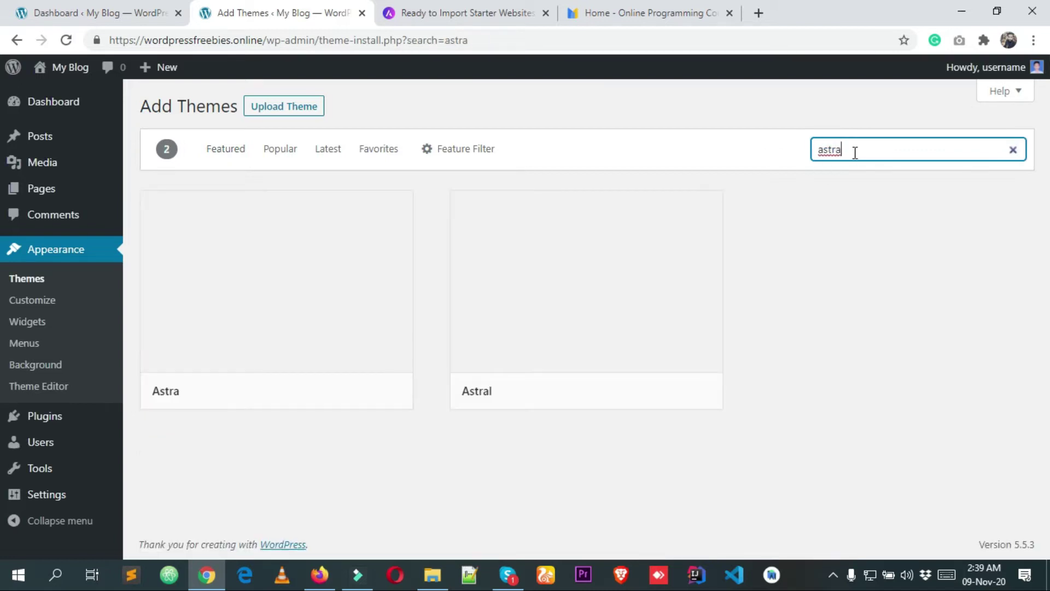
mouse_move(247, 279)
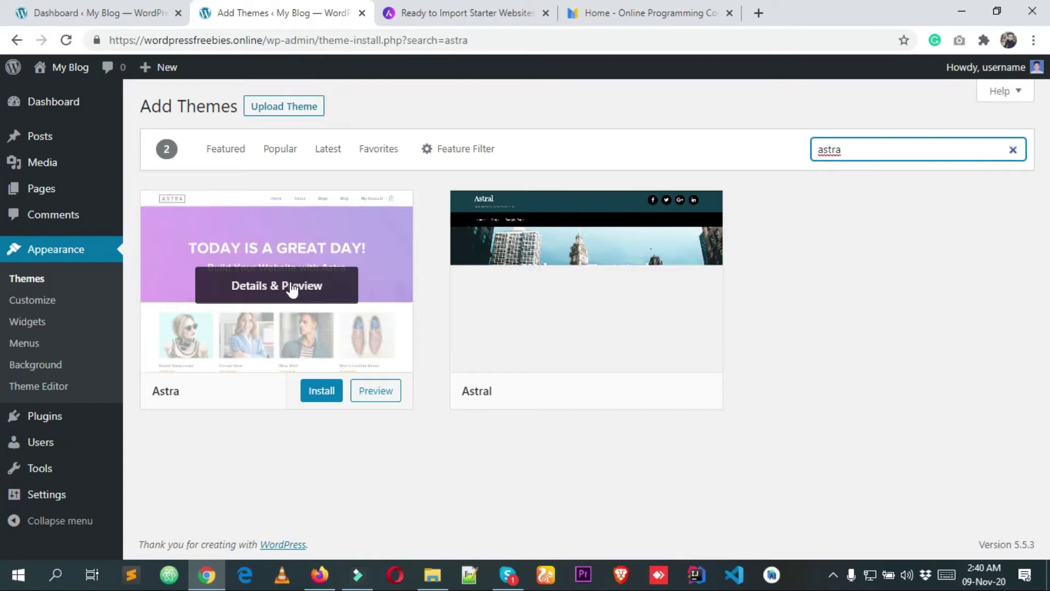
click(316, 398)
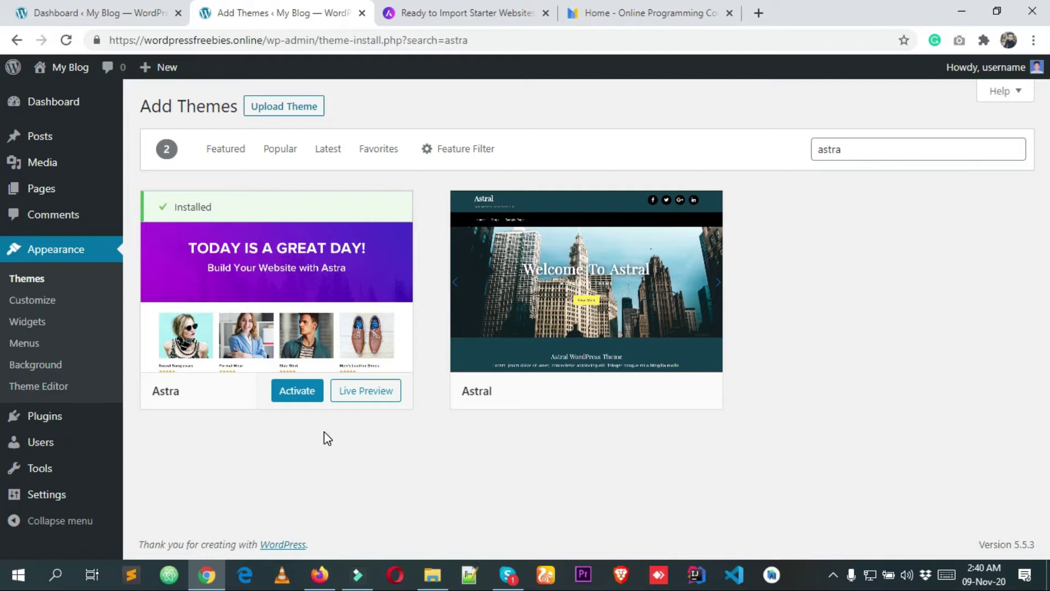
Activate Astra and check the Themes page lists it as the active theme.
click(296, 393)
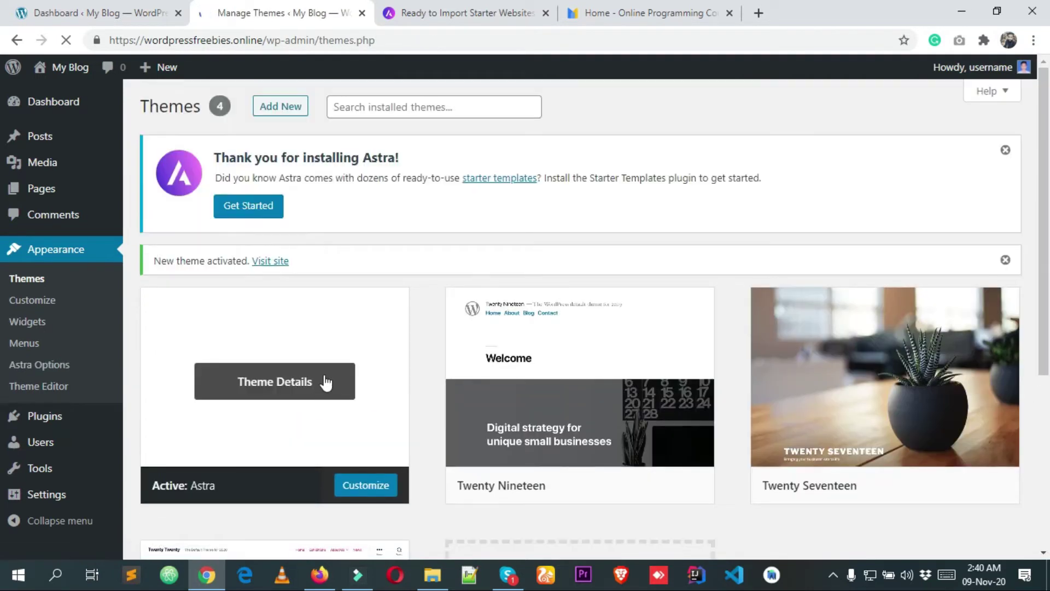
scroll(280, 281, down, 5)
scroll(282, 289, up, 3)
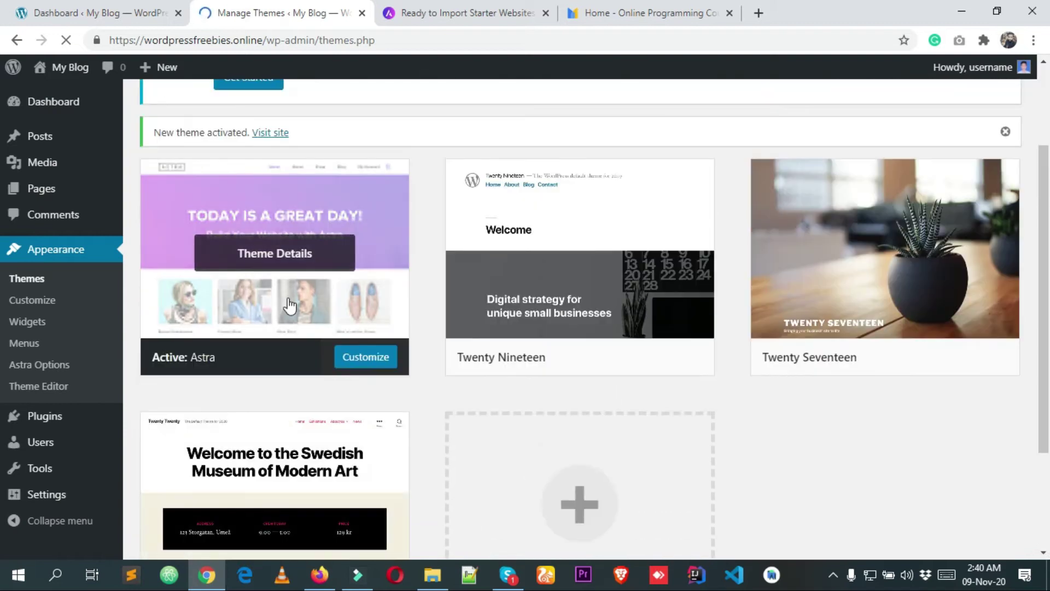
scroll(352, 298, up, 3)
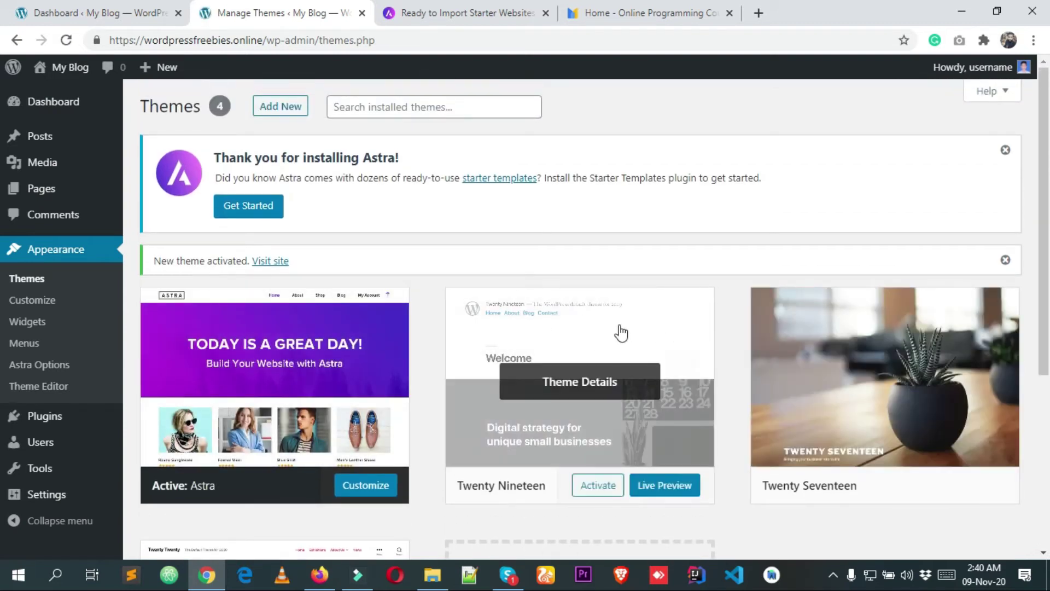
scroll(624, 318, down, 2)
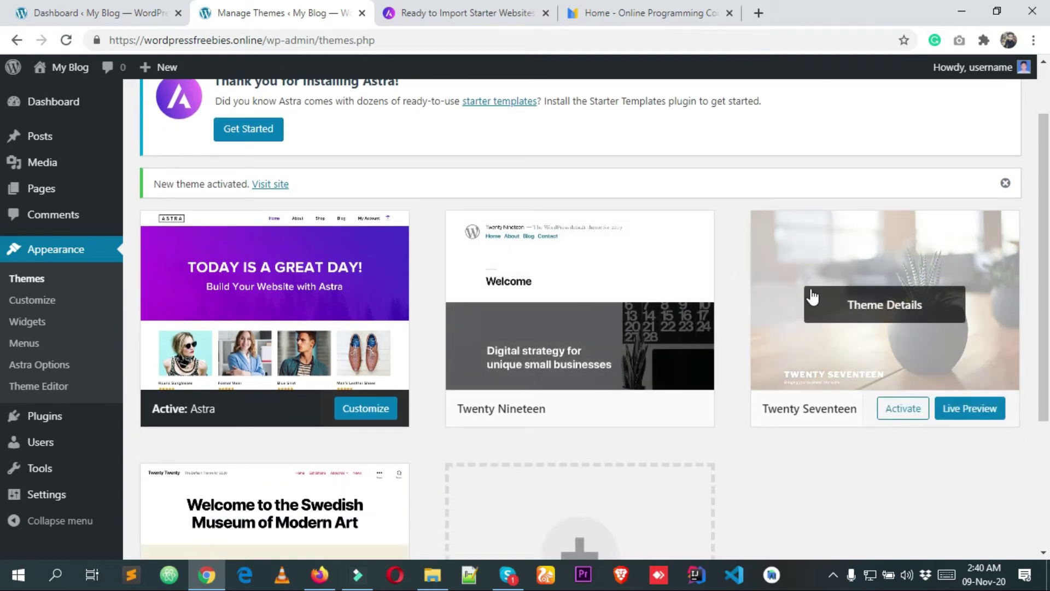
scroll(436, 254, down, 4)
scroll(661, 272, up, 3)
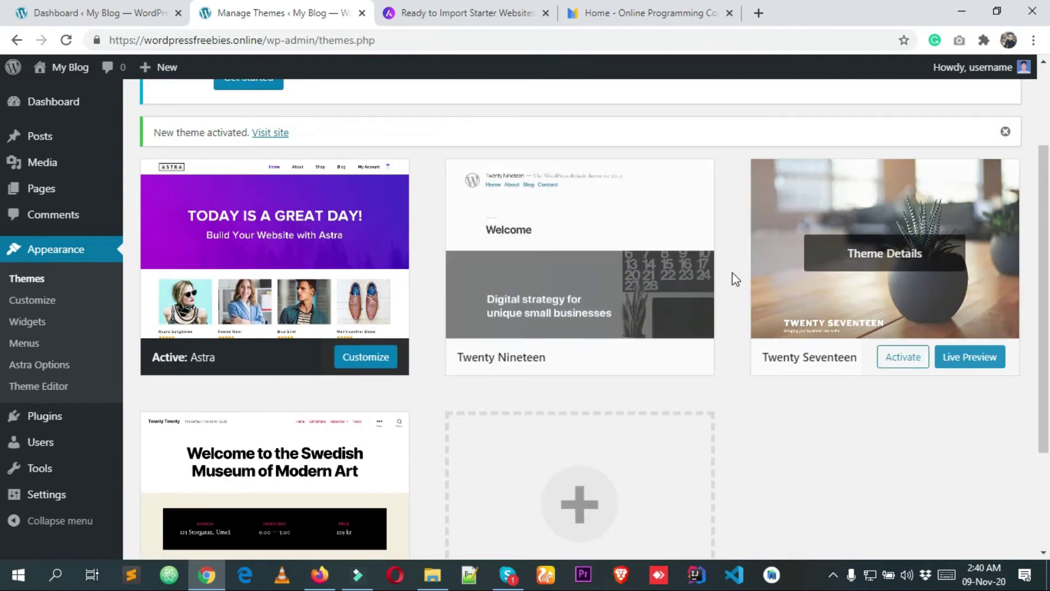
Delete the Twenty Nineteen, Twenty Seventeen and Twenty Twenty themes, confirming each deletion.
click(593, 229)
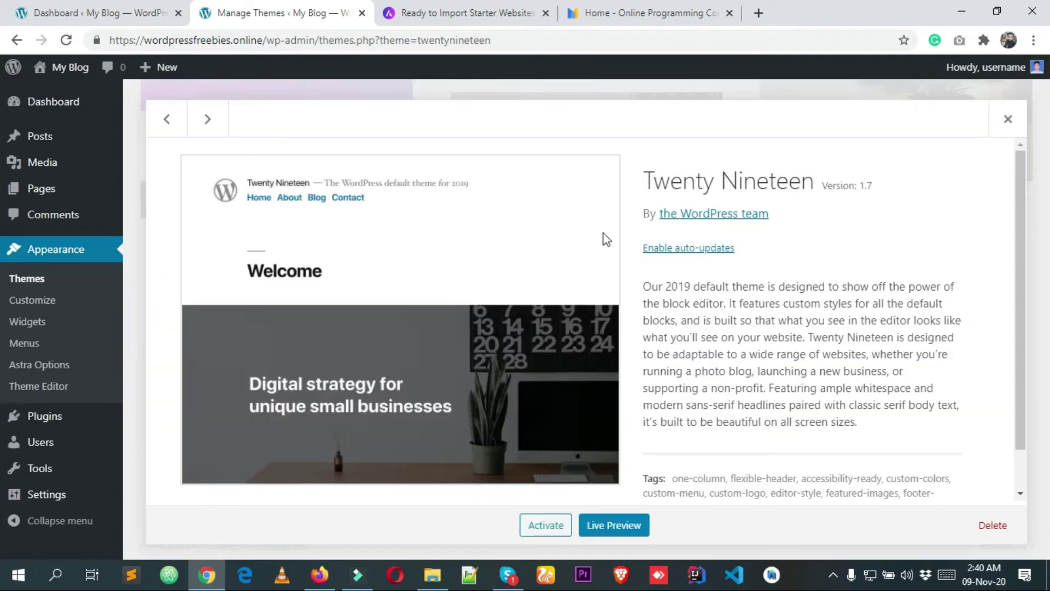
click(995, 528)
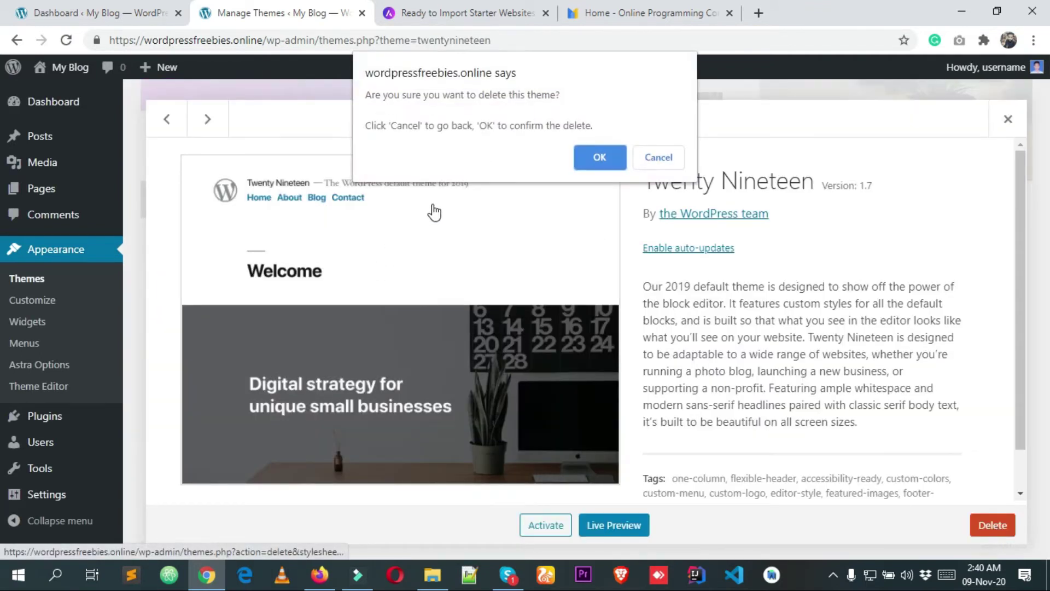
click(602, 159)
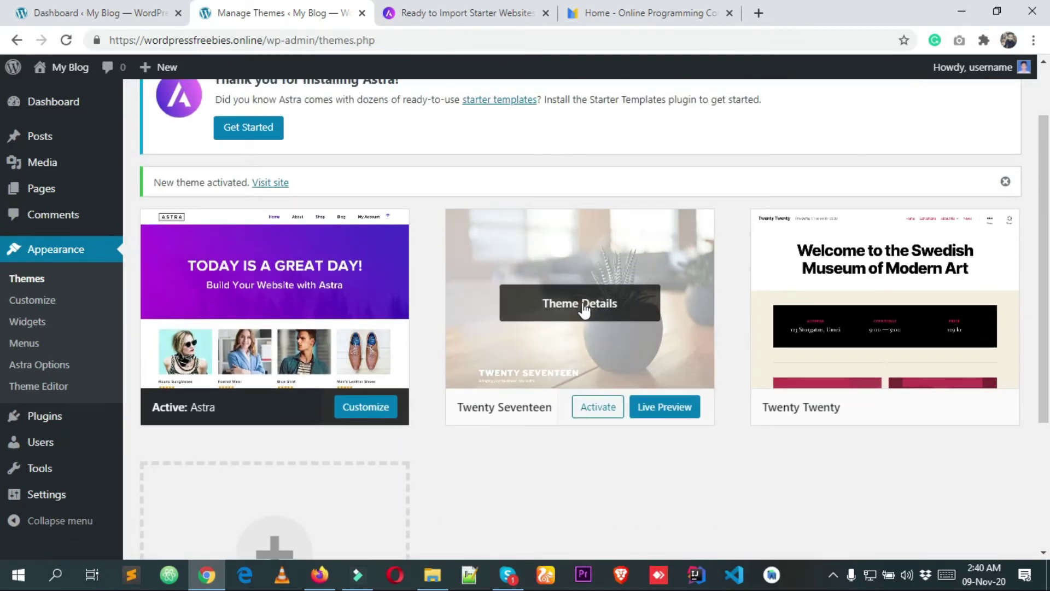
click(584, 309)
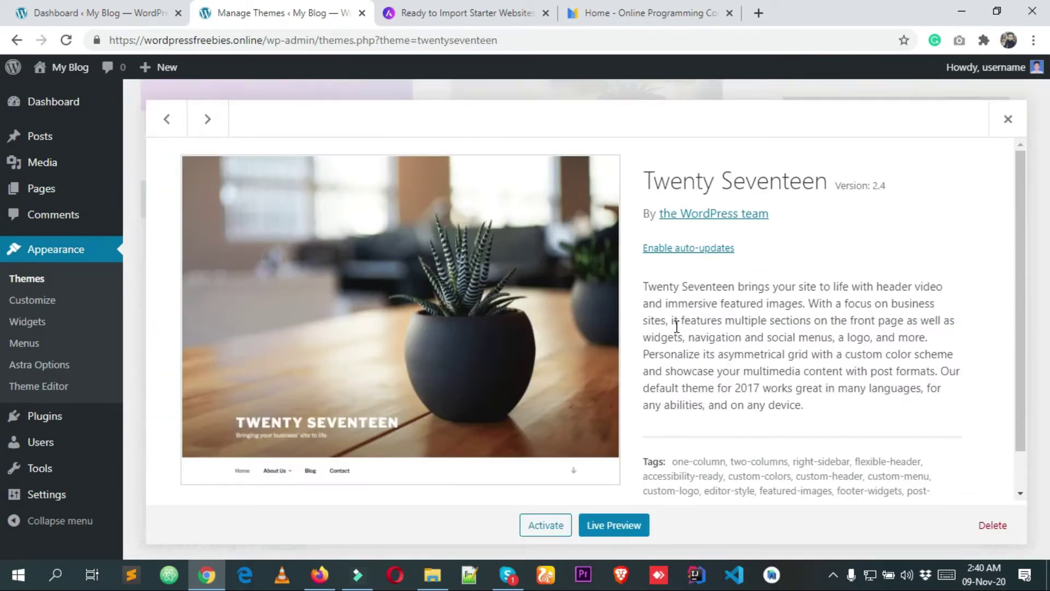
click(994, 524)
click(591, 162)
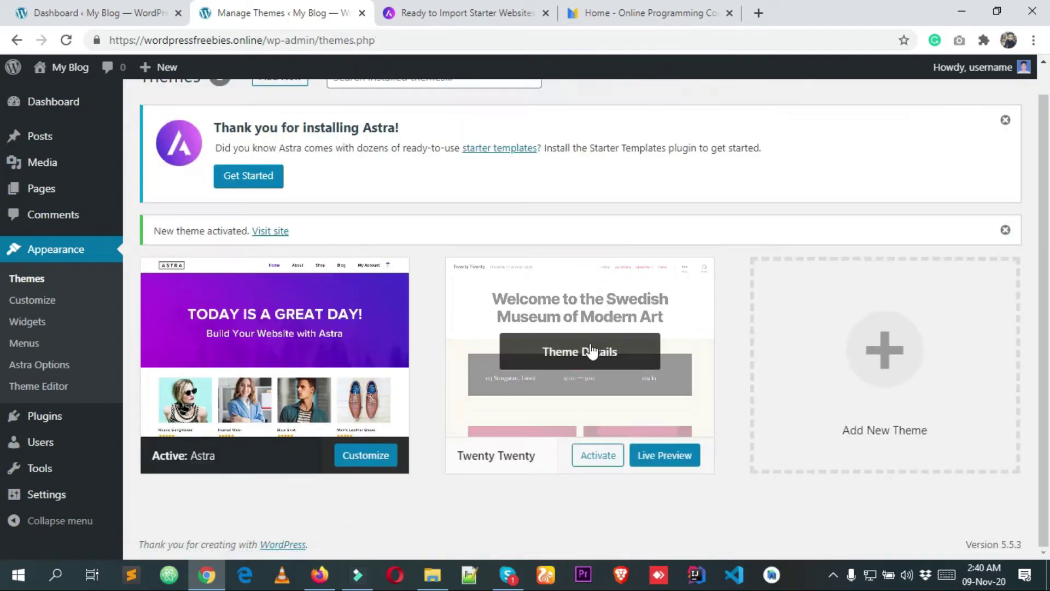
click(592, 351)
click(994, 525)
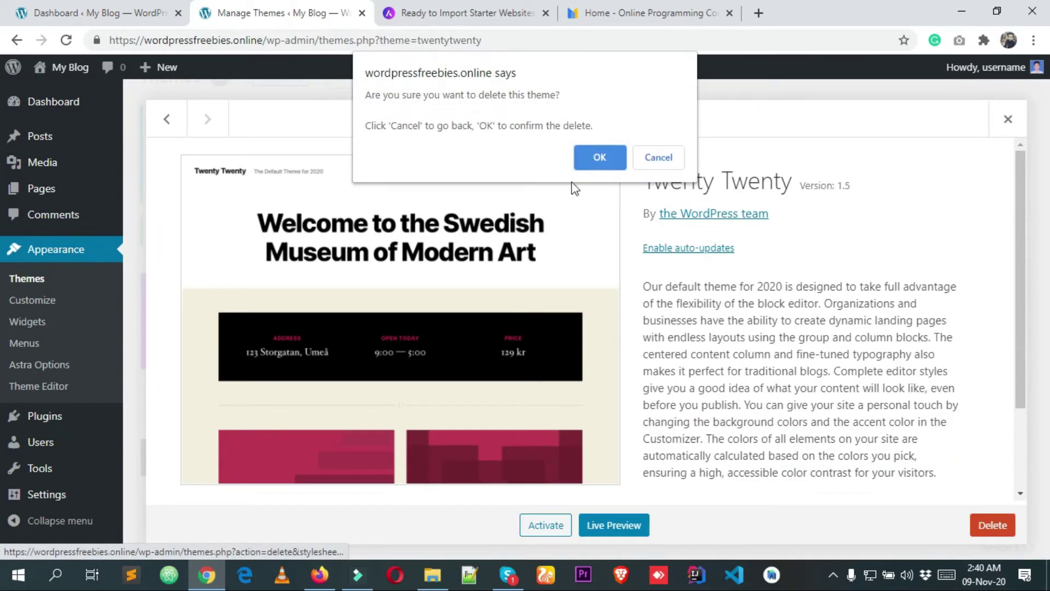
click(609, 154)
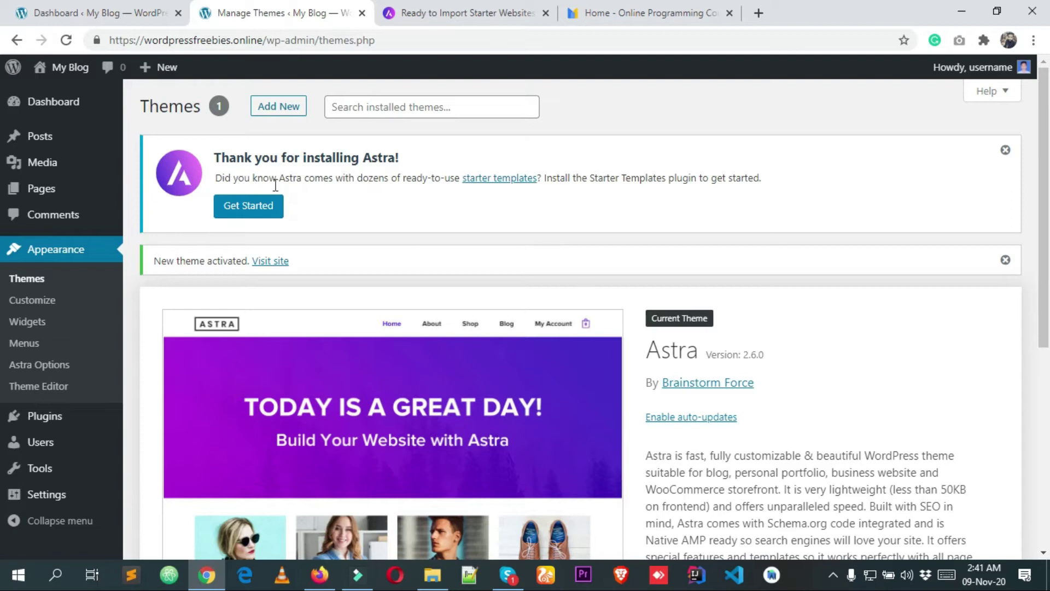
Start the Astra Starter Templates setup and pick Elementor as the page builder.
click(255, 212)
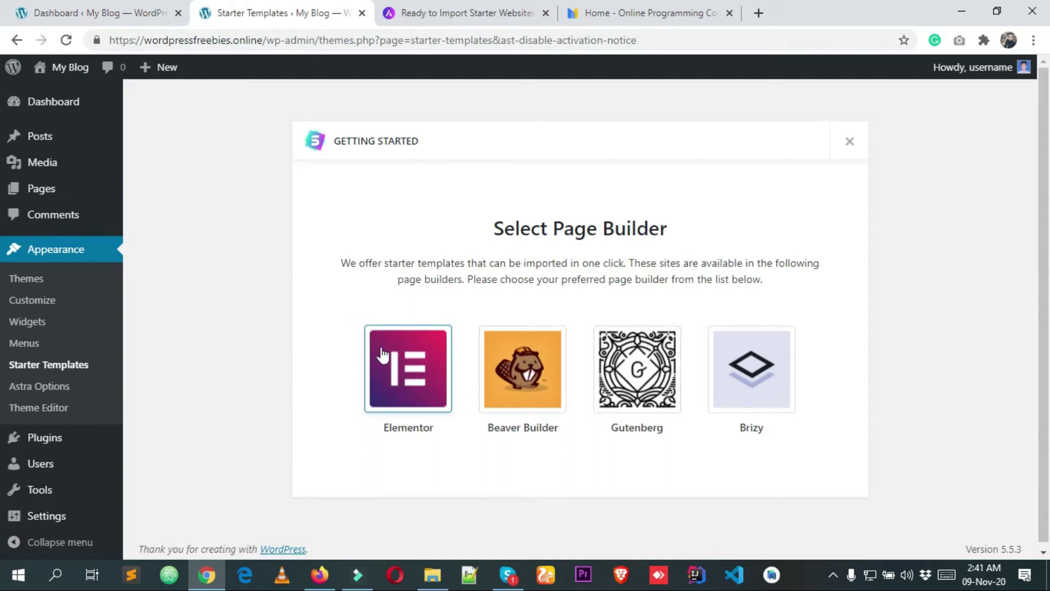
click(415, 358)
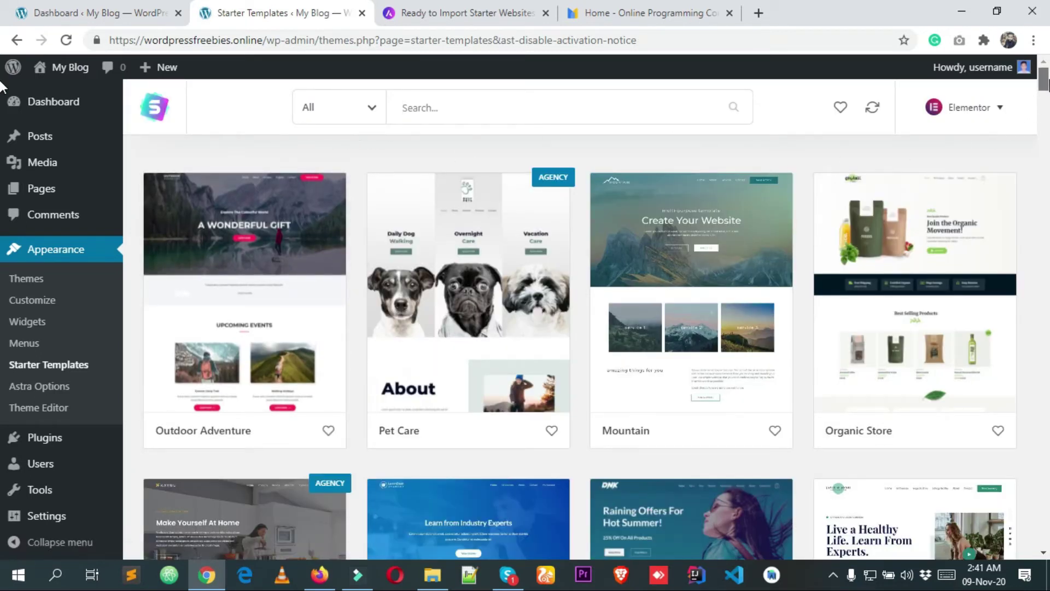
Filter the Elementor starter sites to show only Free templates.
scroll(1, 93, down, 10)
scroll(1, 216, up, 10)
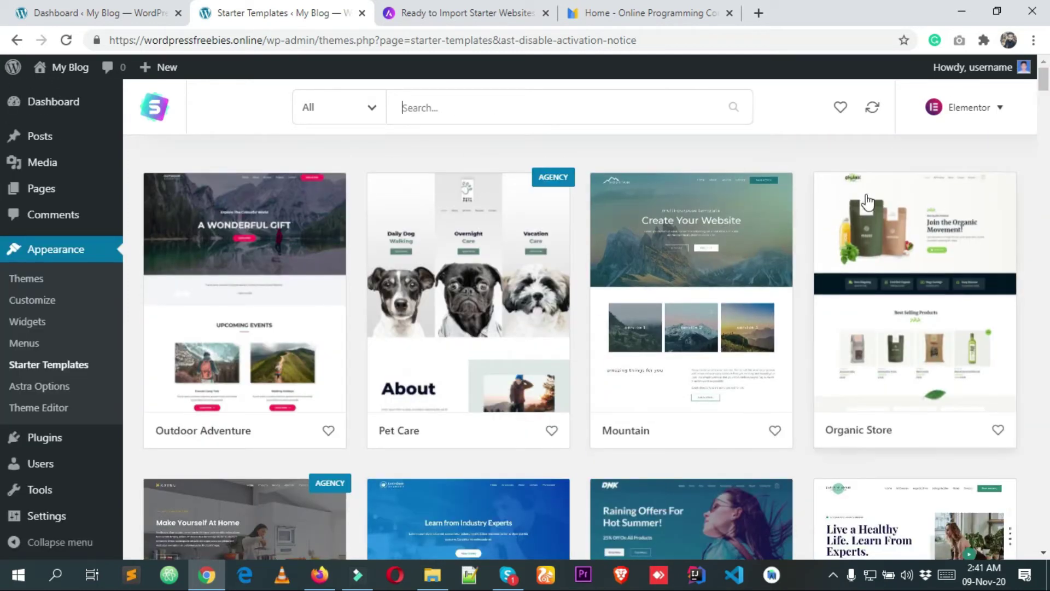
scroll(1, 186, down, 10)
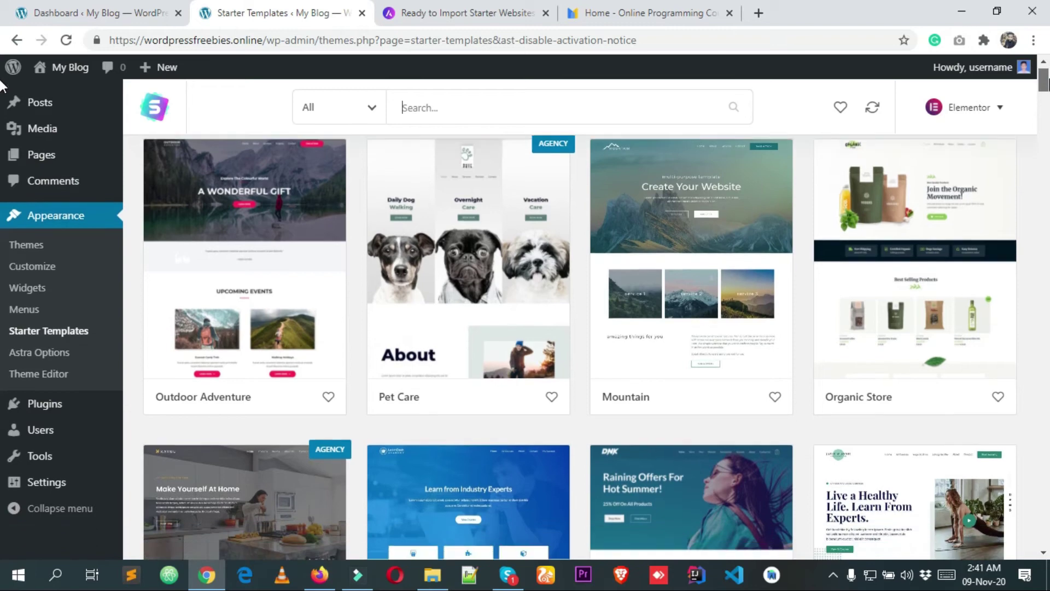
scroll(2, 186, up, 10)
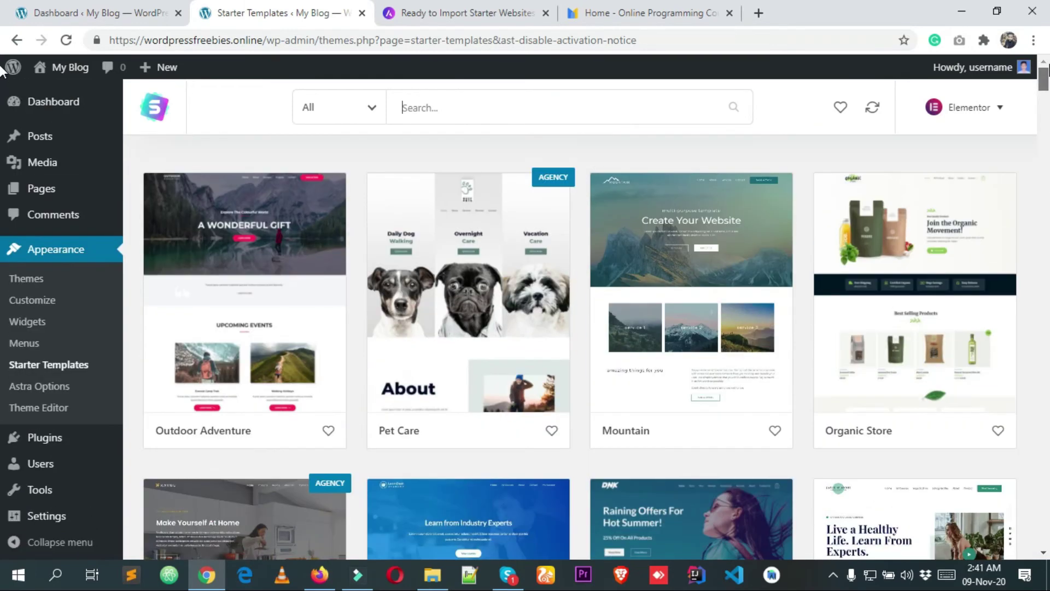
scroll(804, 148, down, 3)
scroll(752, 108, up, 3)
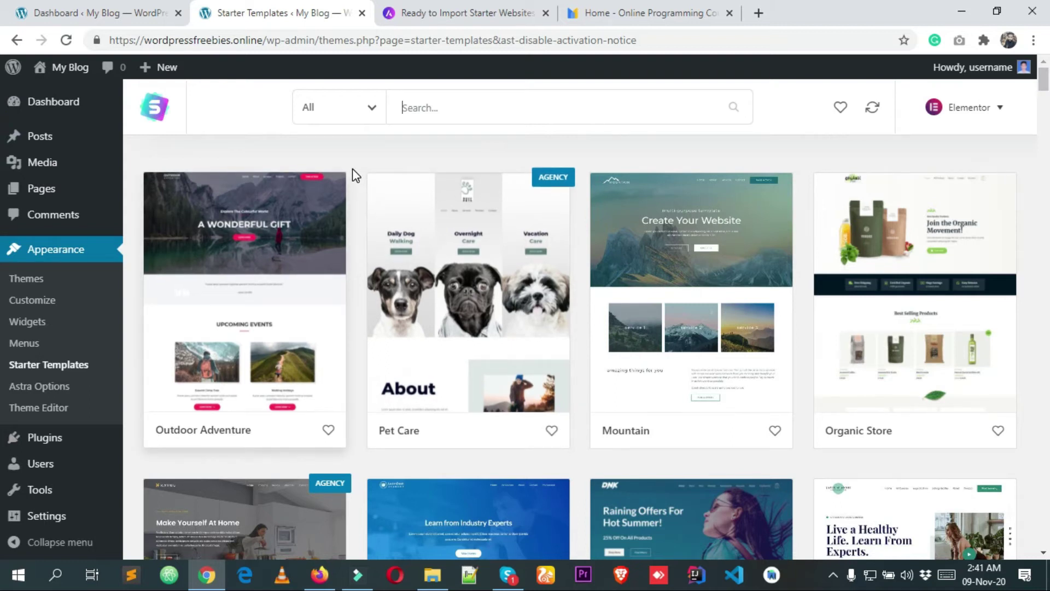
click(323, 107)
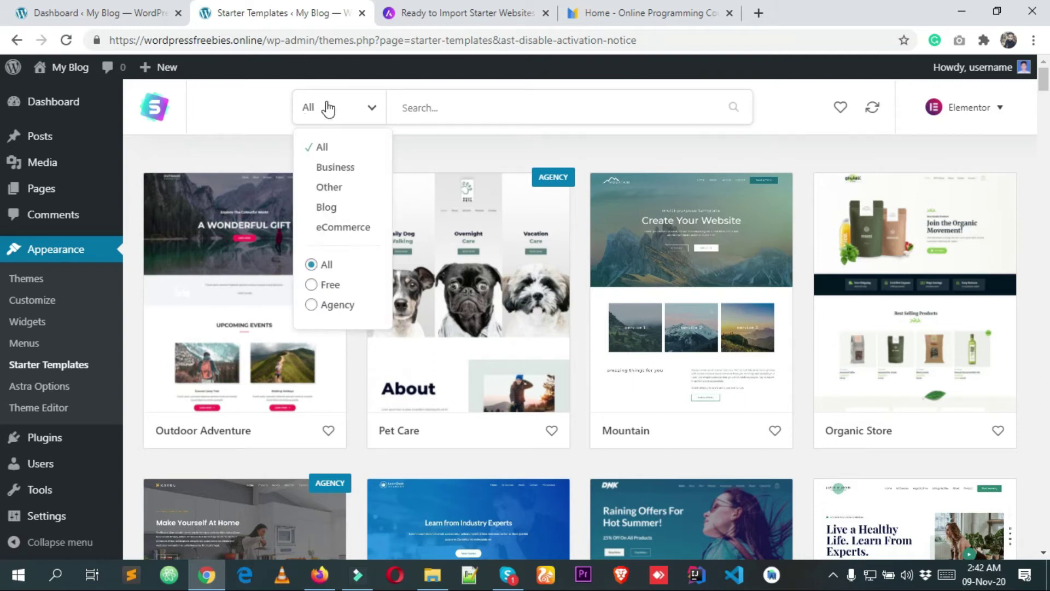
click(311, 285)
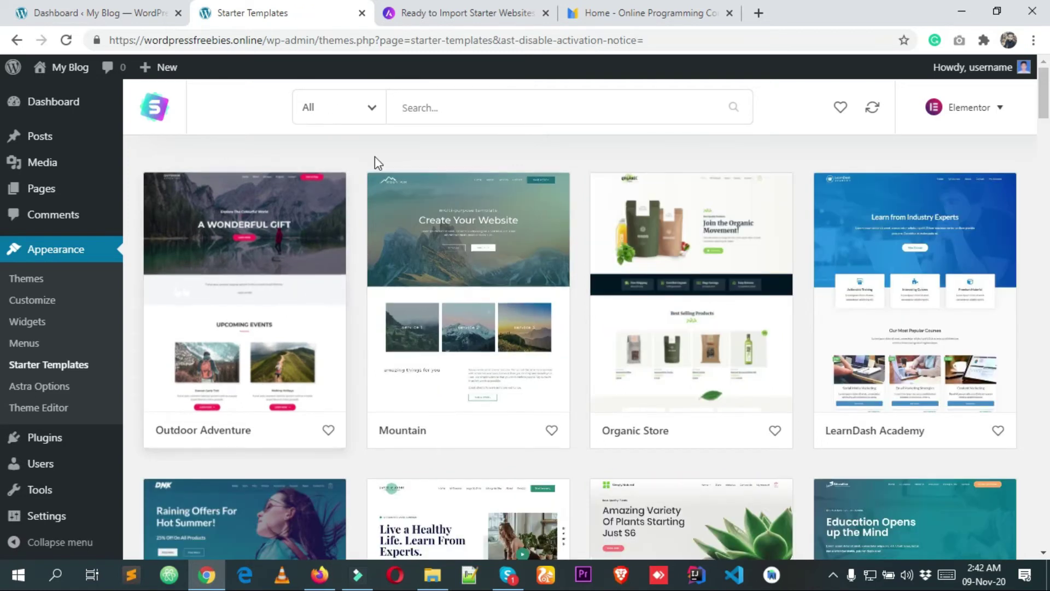
click(353, 111)
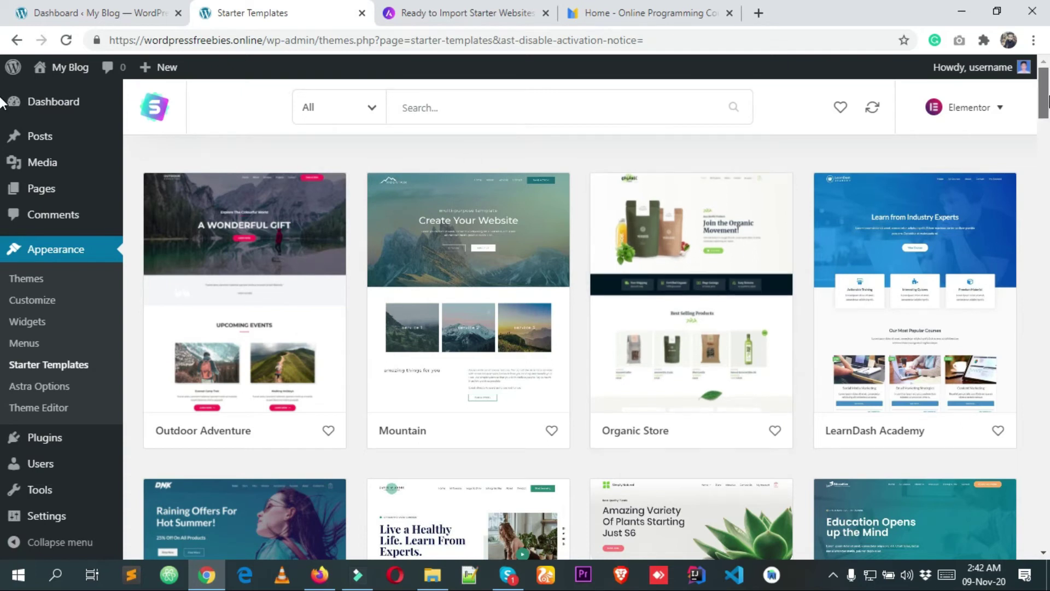
Locate the Online Programming Course template and preview its live demo.
scroll(2, 126, down, 10)
scroll(3, 147, up, 4)
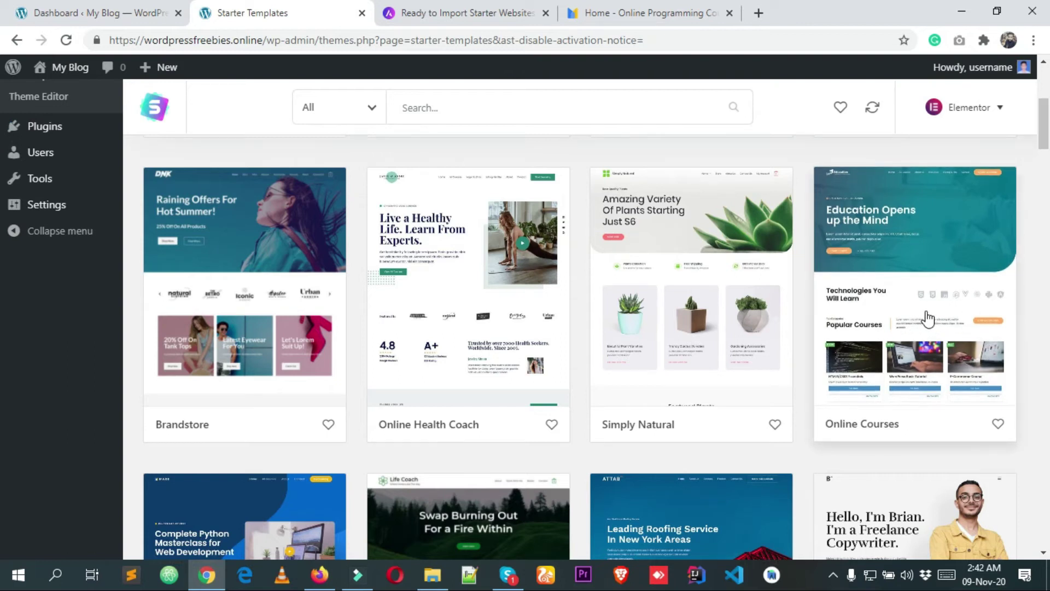
scroll(932, 317, down, 3)
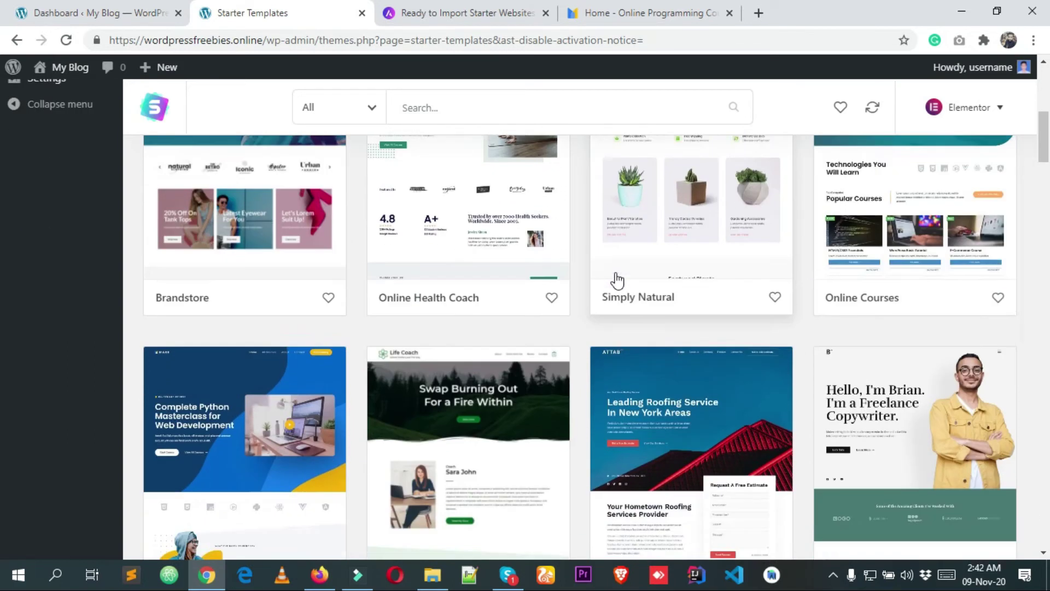
scroll(905, 188, down, 3)
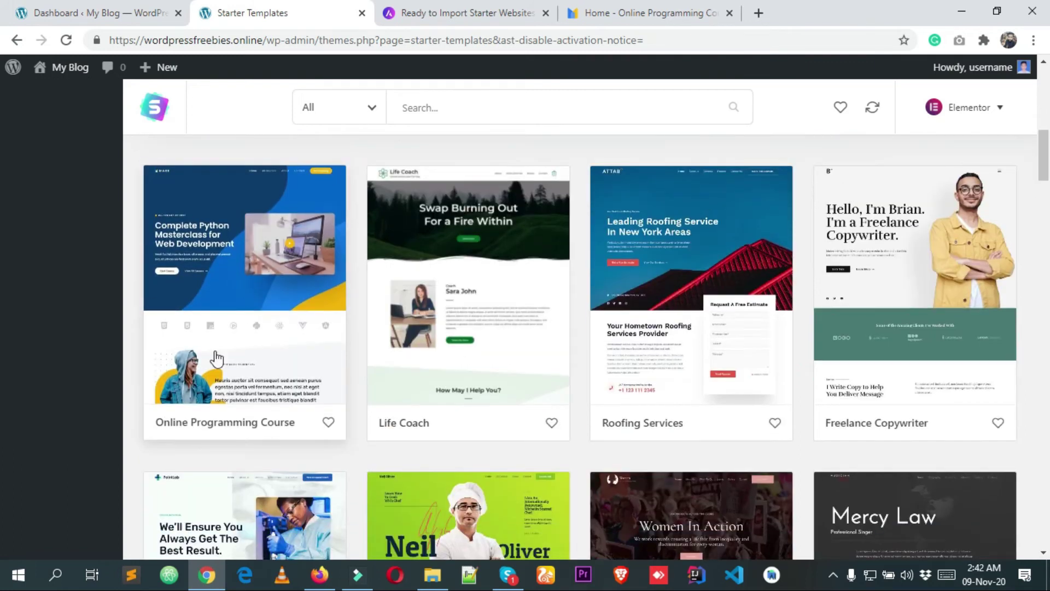
click(649, 12)
scroll(541, 215, down, 7)
scroll(578, 356, up, 7)
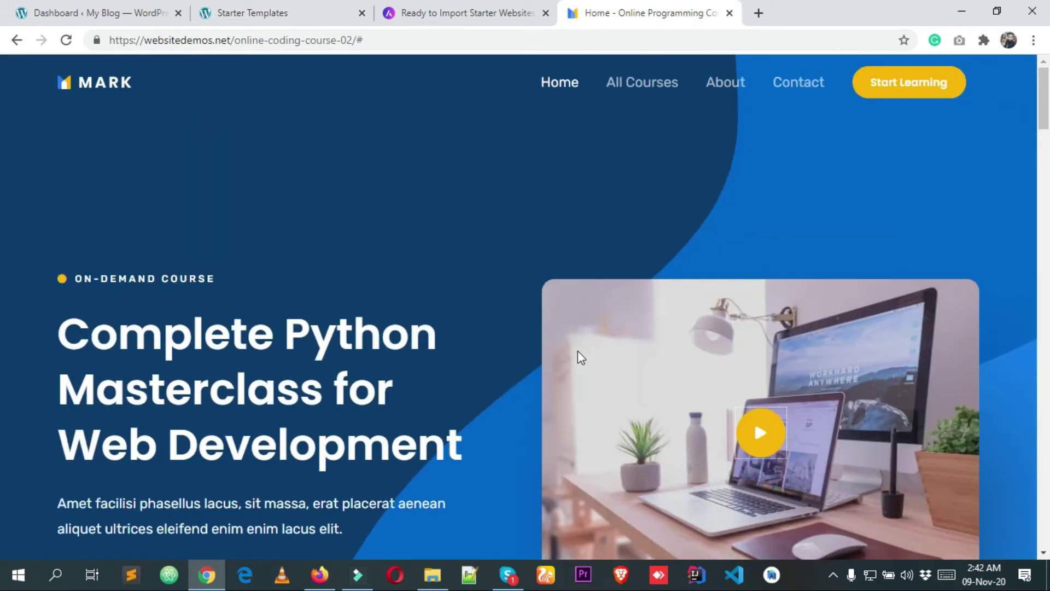
click(339, 7)
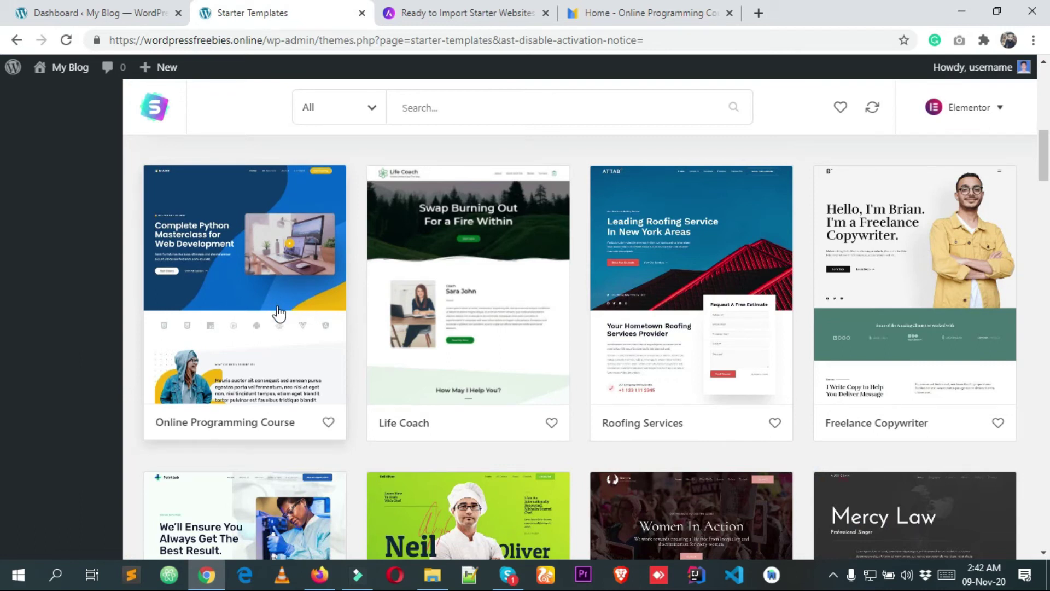
Open the Online Programming Course template details and choose Import Complete Site.
click(267, 258)
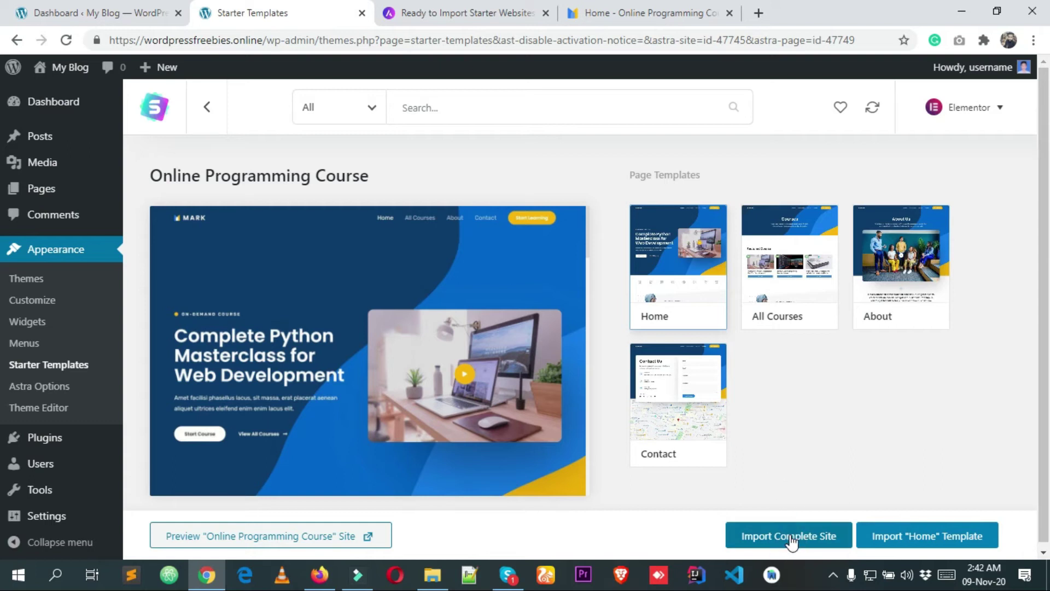
scroll(566, 448, down, 5)
scroll(566, 449, up, 5)
scroll(511, 458, down, 5)
scroll(511, 457, up, 1)
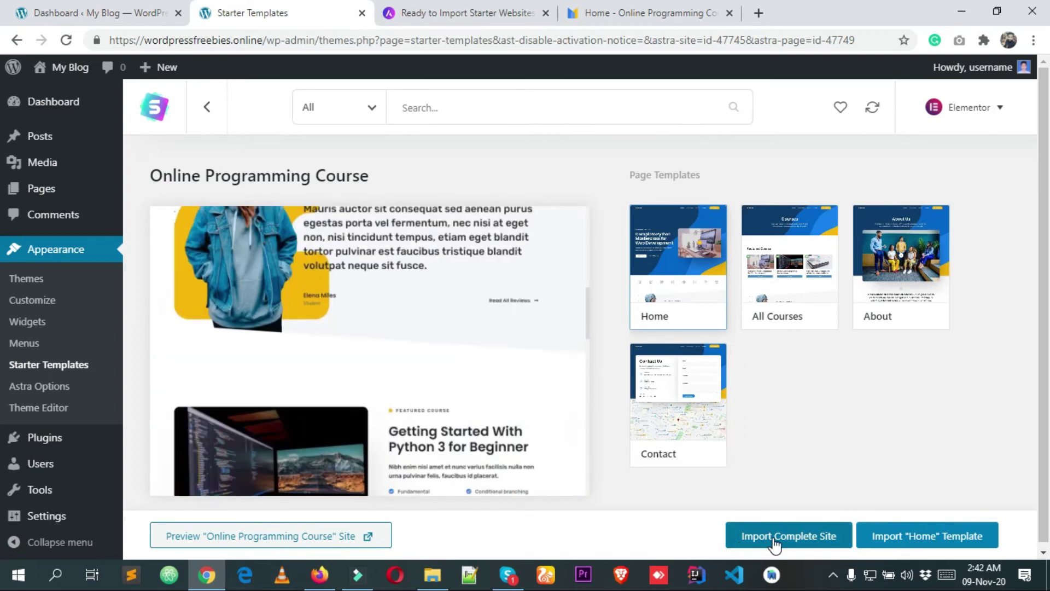
click(779, 540)
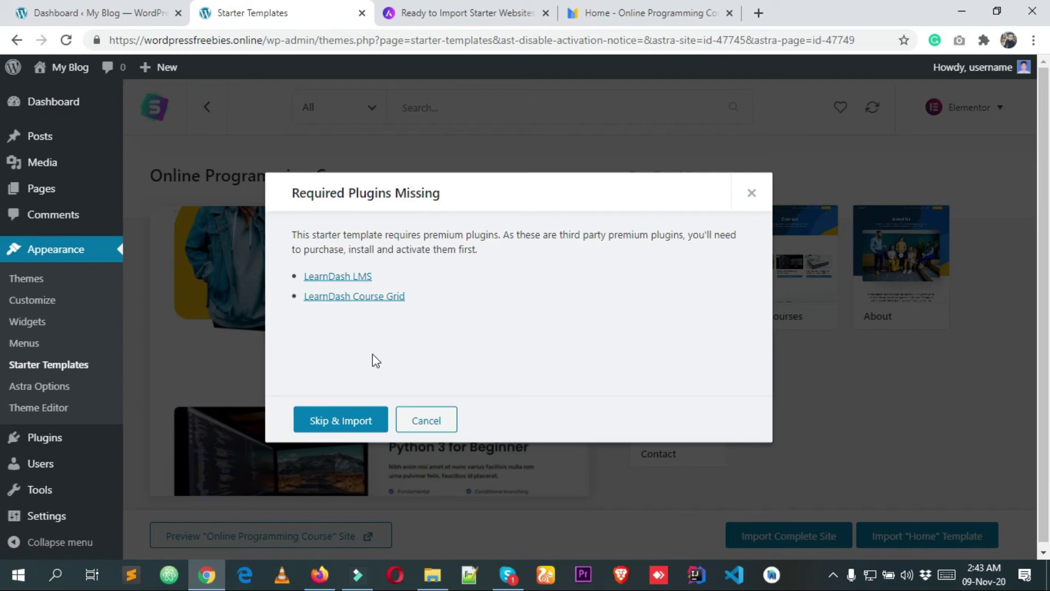
Skip the missing LearnDash plugins and run the import until it reports success.
click(350, 426)
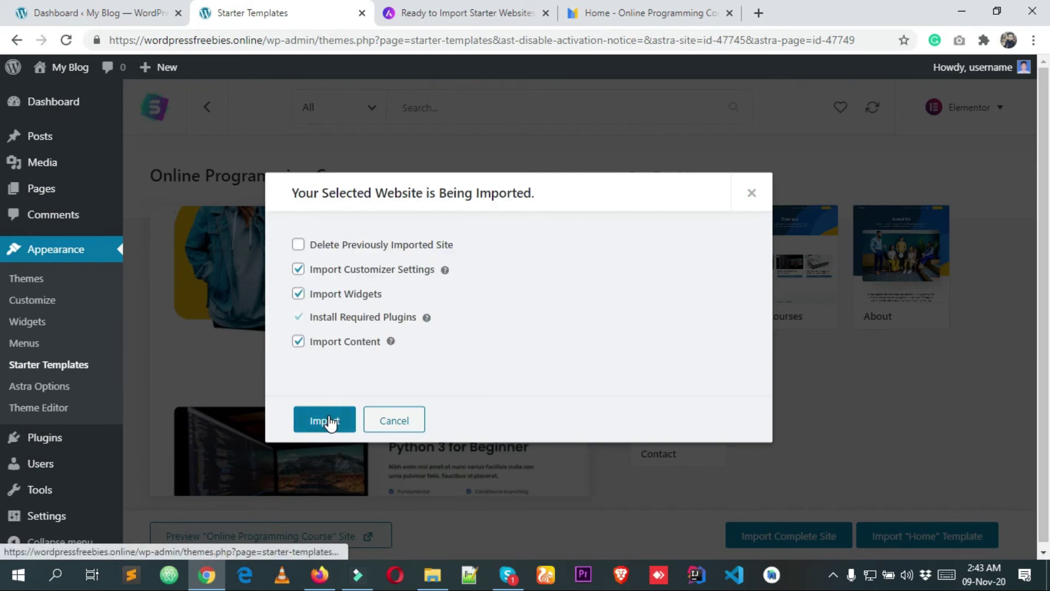
click(336, 420)
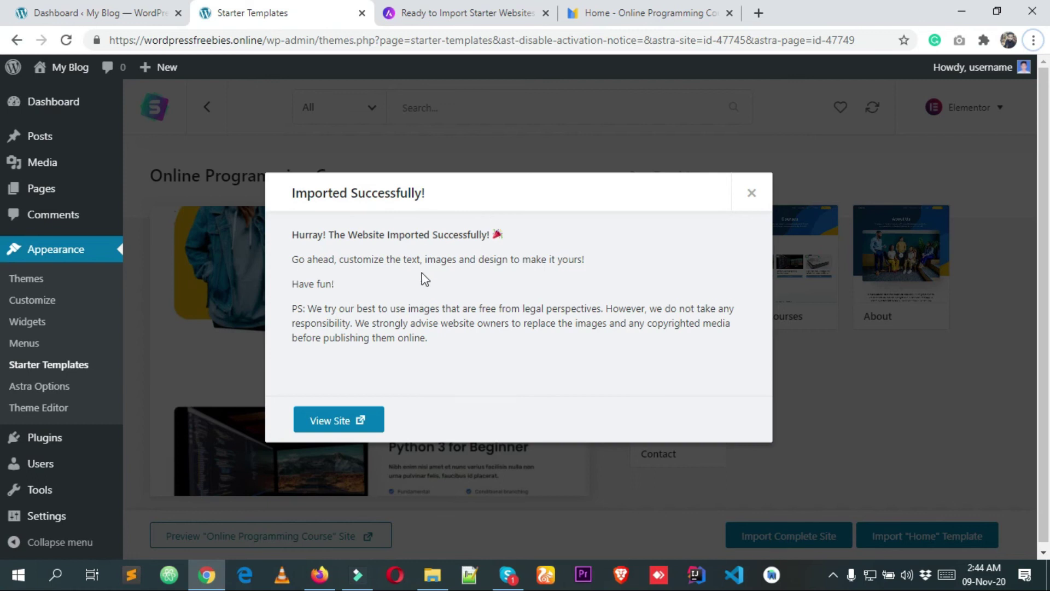
Open the imported site from View Site in a new browser tab.
scroll(440, 292, down, 1)
right_click(332, 423)
click(388, 433)
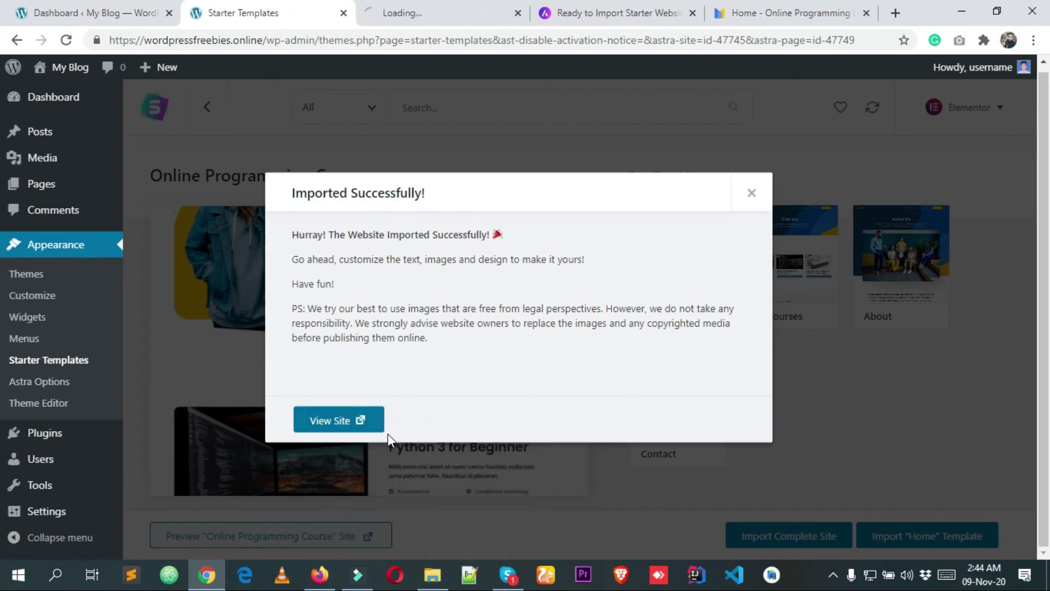
click(420, 7)
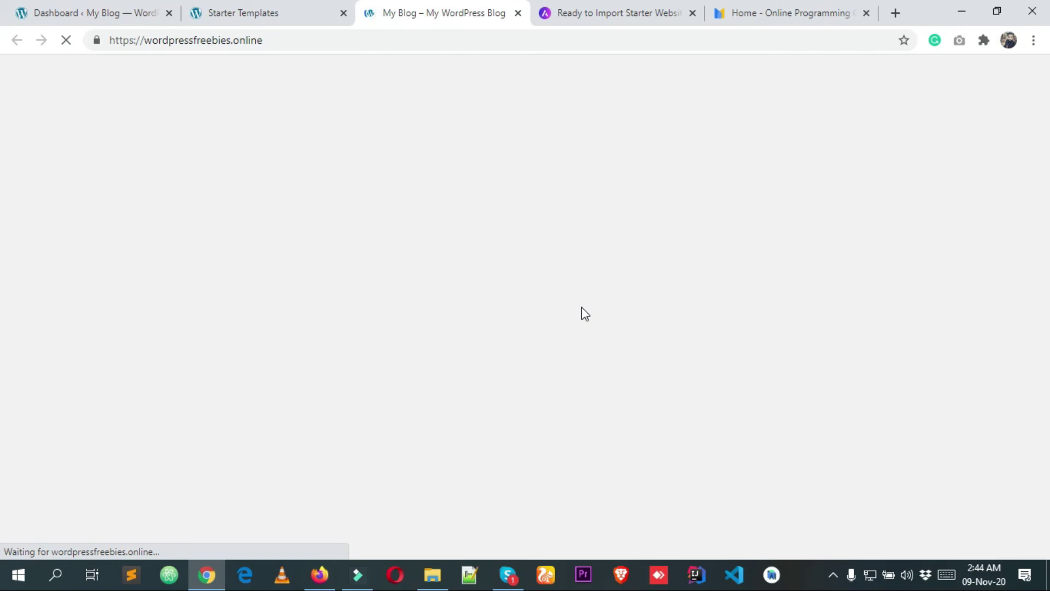
Scroll through the 'Complete Python Masterclass for Web Development' homepage.
scroll(1, 106, down, 15)
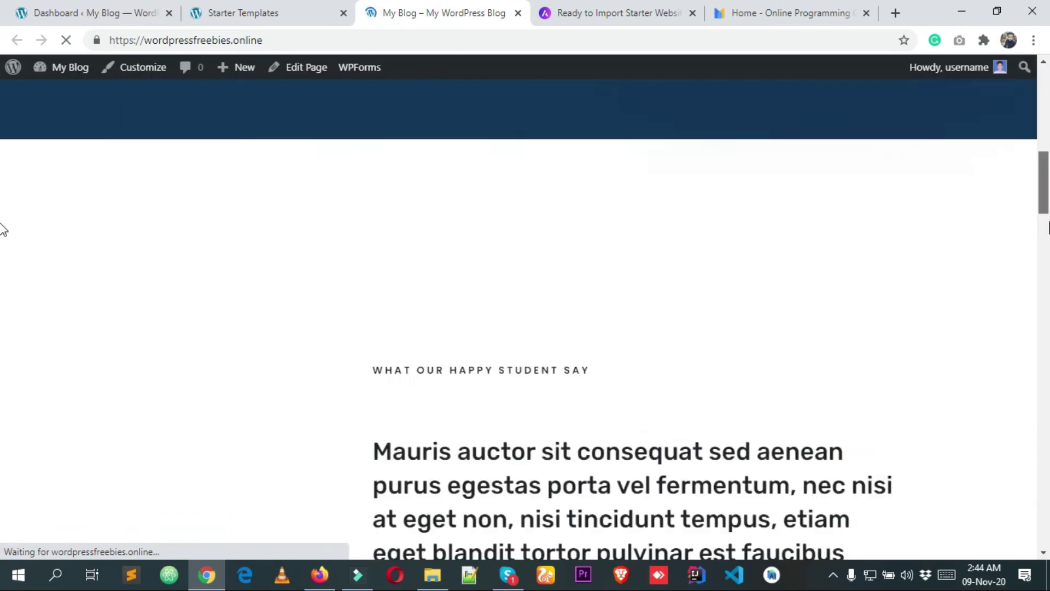
scroll(396, 202, down, 5)
scroll(396, 203, up, 5)
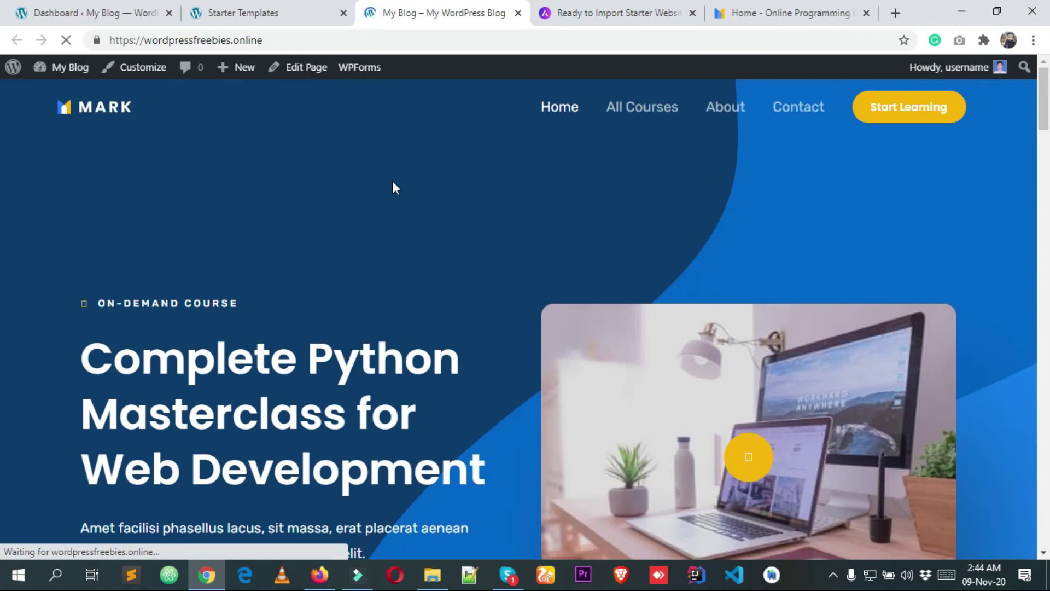
scroll(484, 222, down, 8)
scroll(377, 208, up, 8)
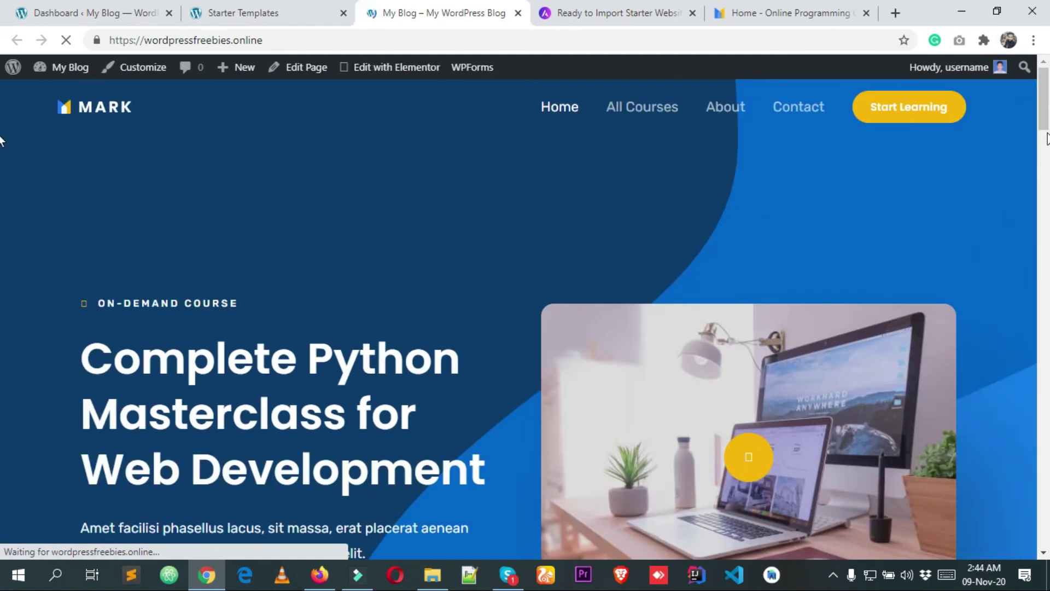
drag(1048, 107, 1048, 39)
drag(1048, 82, 1048, 181)
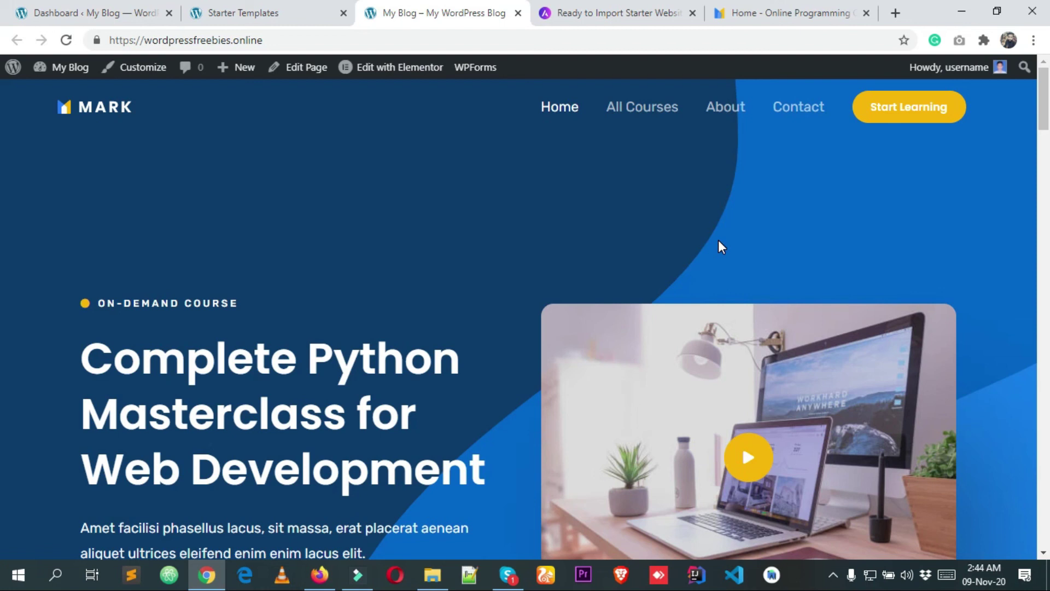
key(alt)
key(Escape)
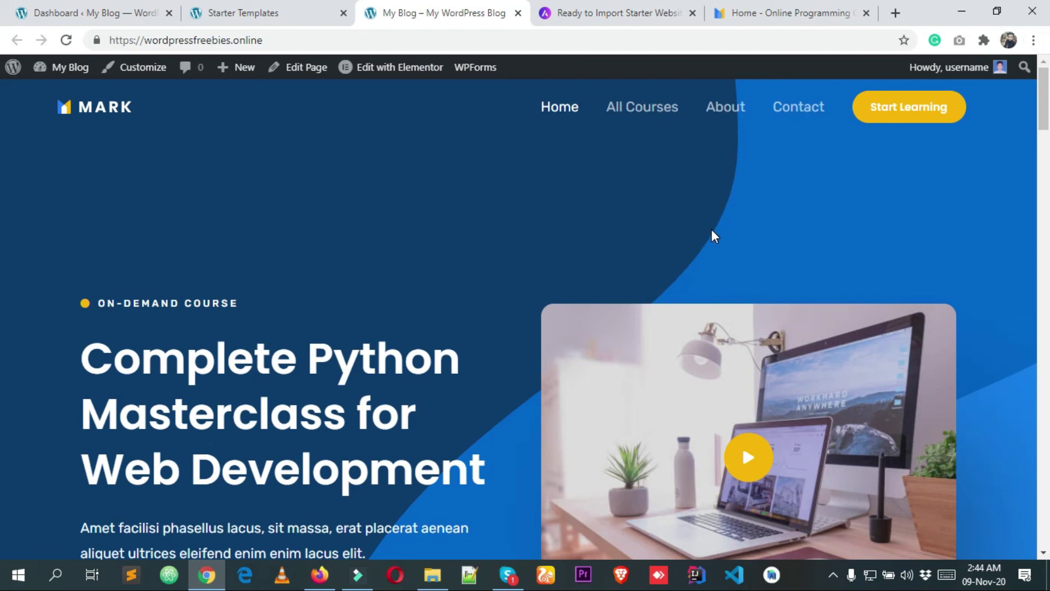